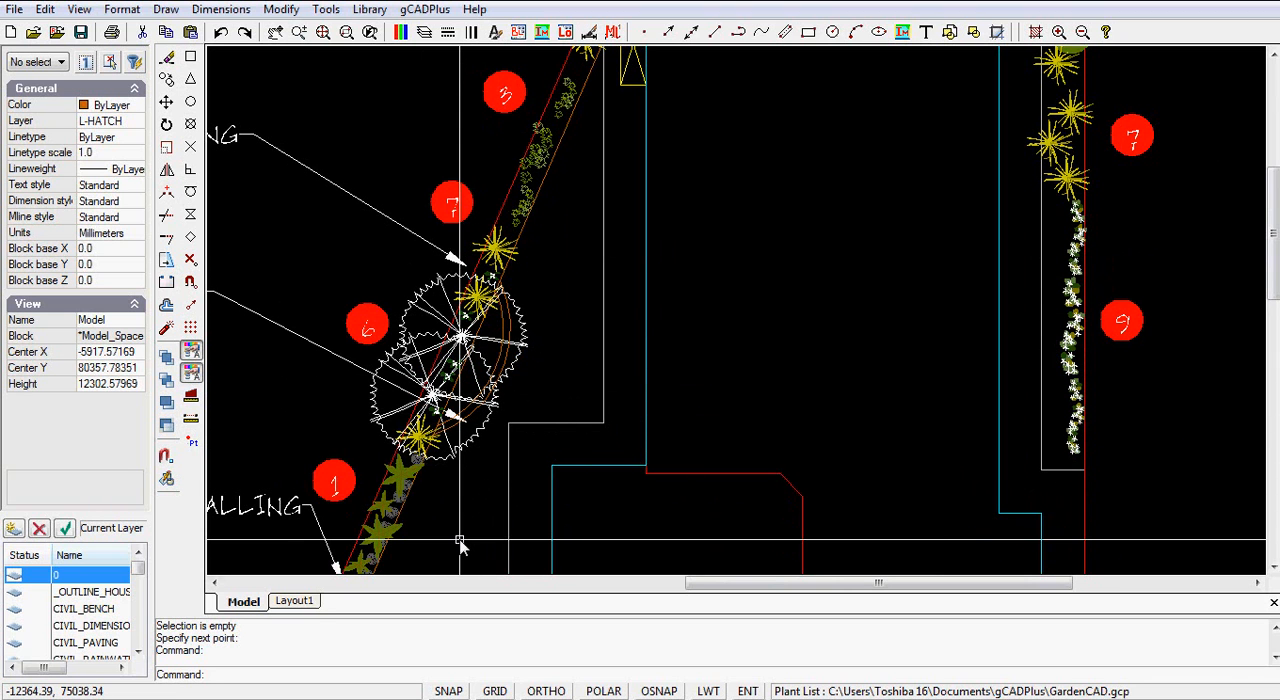
Step: Start a Boundary at the lower end of the outer curved bed edge, beside the lowest yellow plant
scroll(460, 503, up, 1)
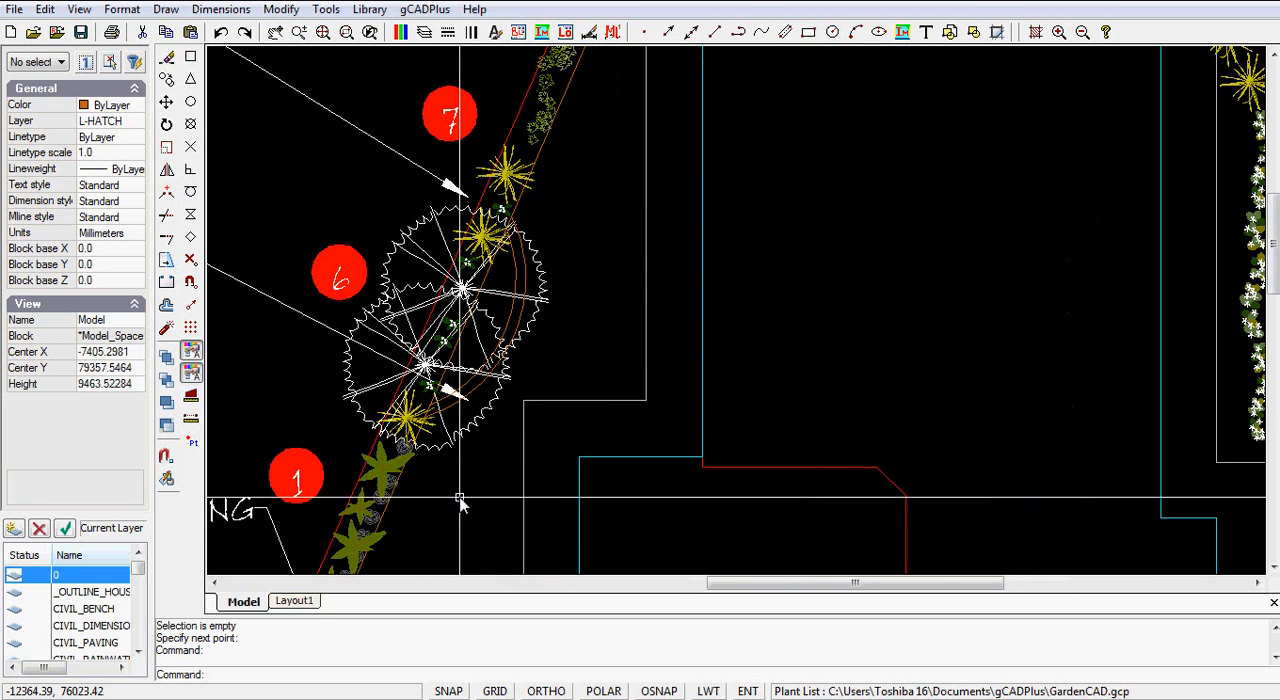
click(163, 10)
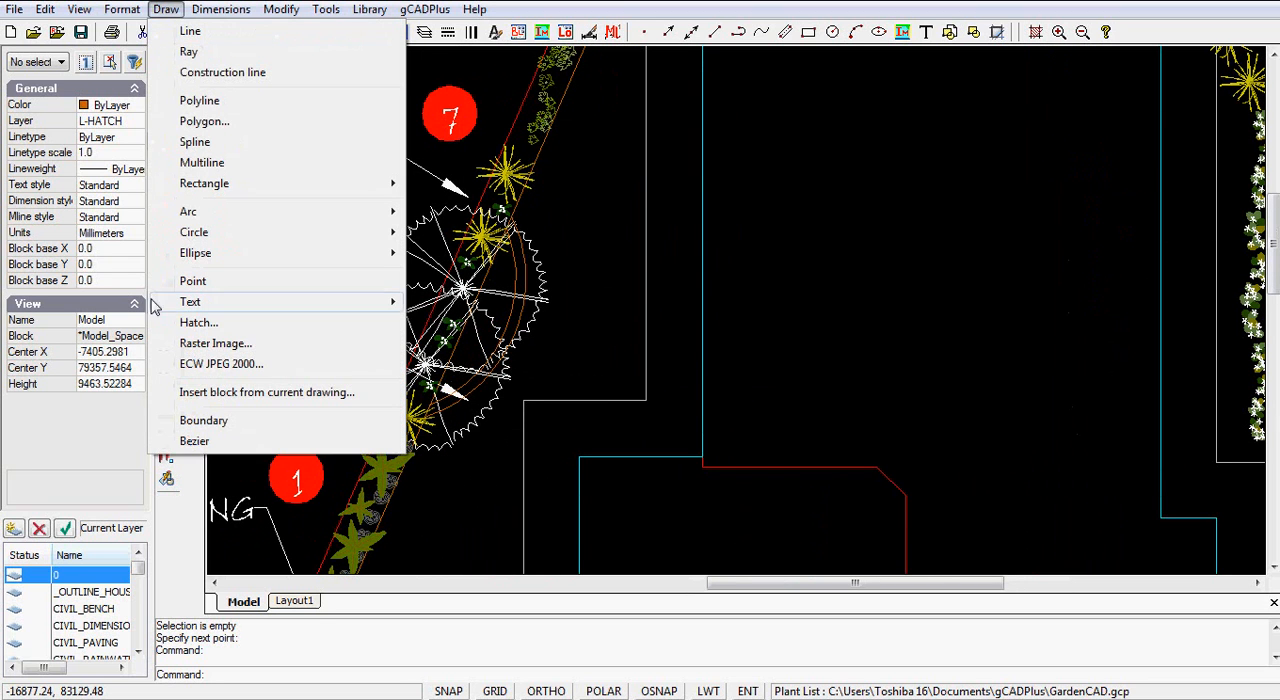
click(205, 421)
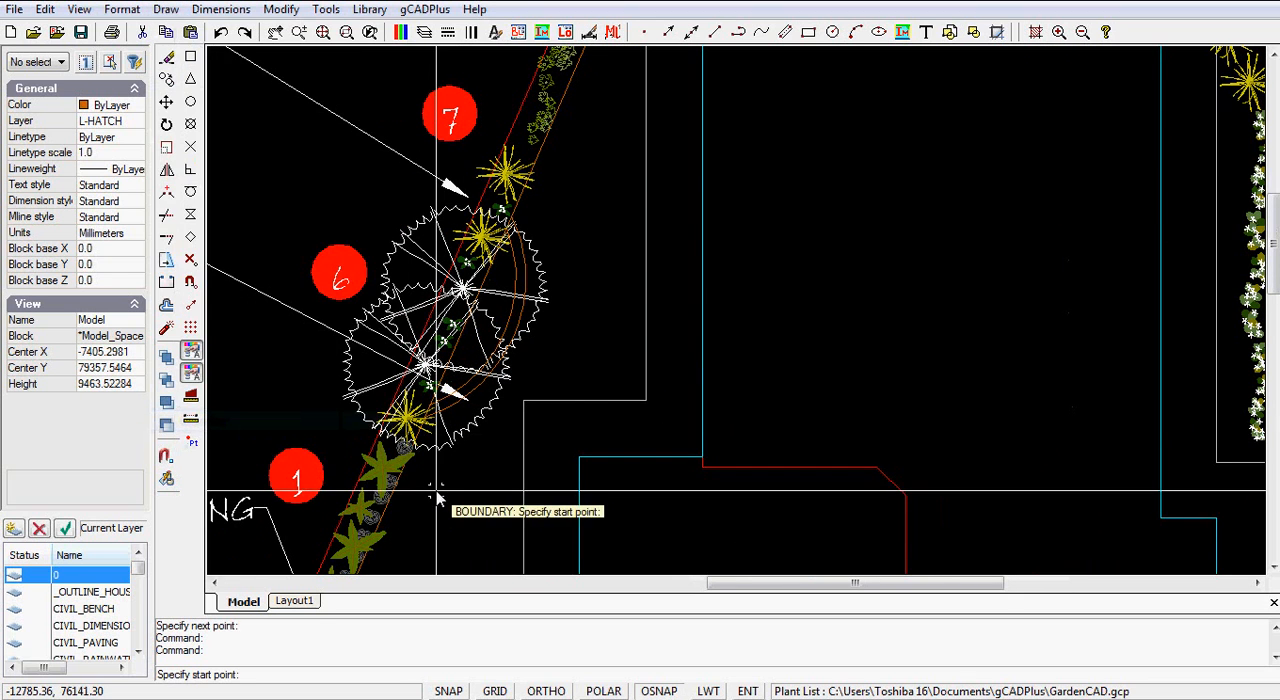
scroll(420, 440, up, 3)
scroll(420, 440, up, 2)
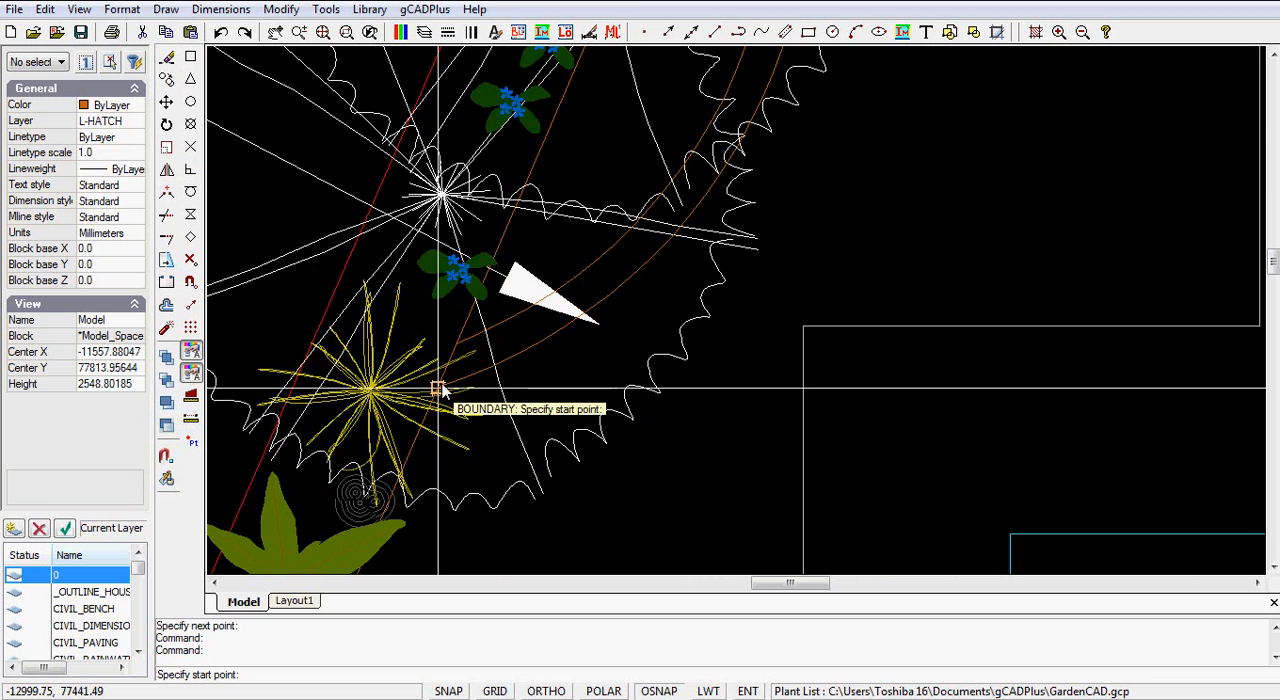
click(438, 390)
Step: Trace the outer curved bed edge with an arc boundary segment up to its upper end
scroll(443, 384, down, 5)
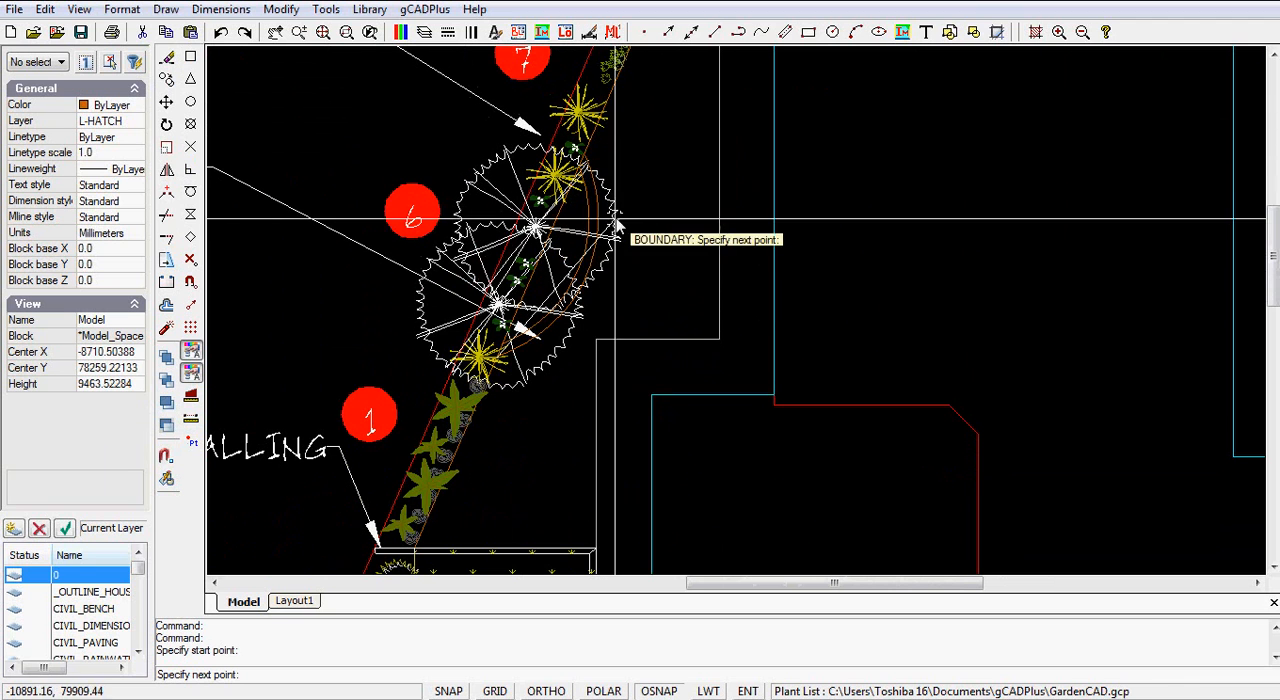
right_click(594, 276)
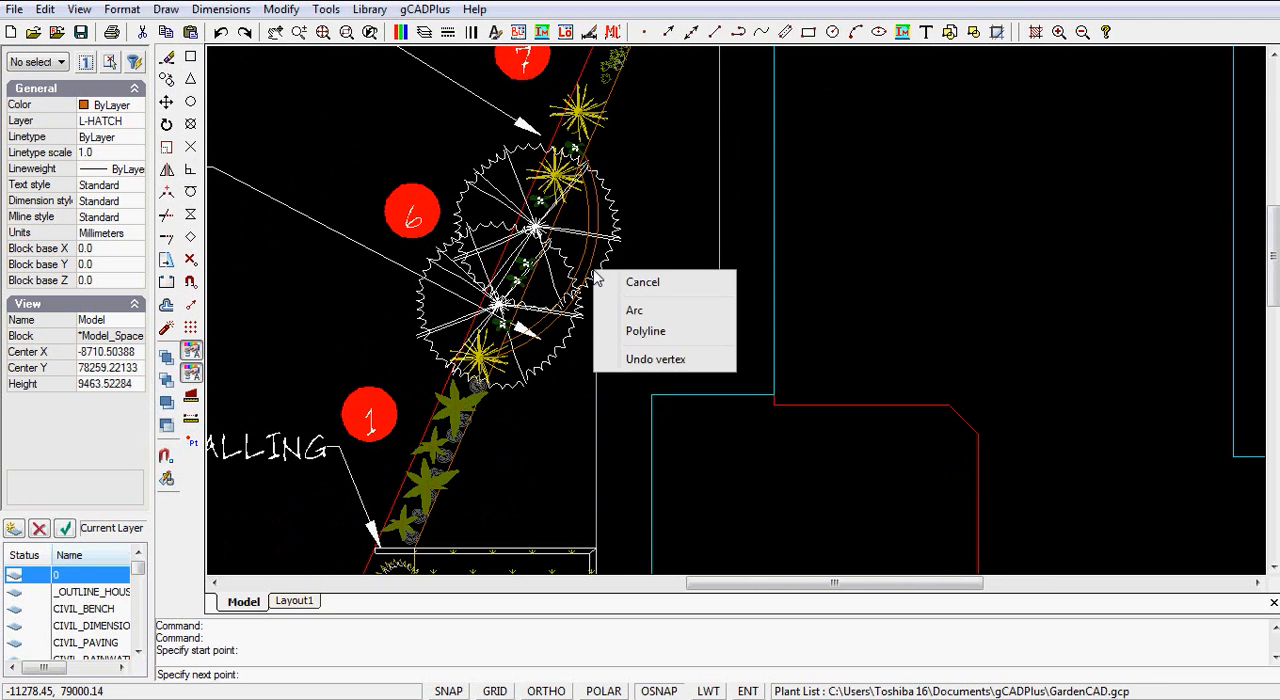
click(634, 311)
scroll(586, 286, up, 3)
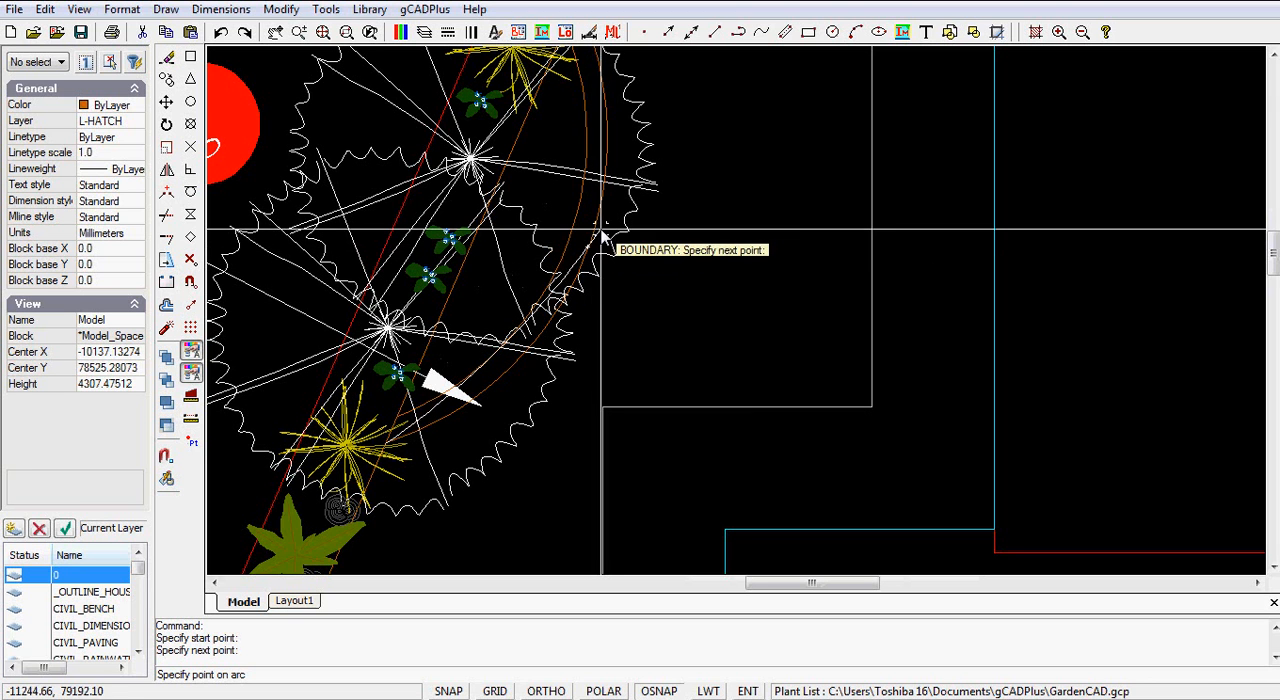
middle_drag(607, 219, 551, 394)
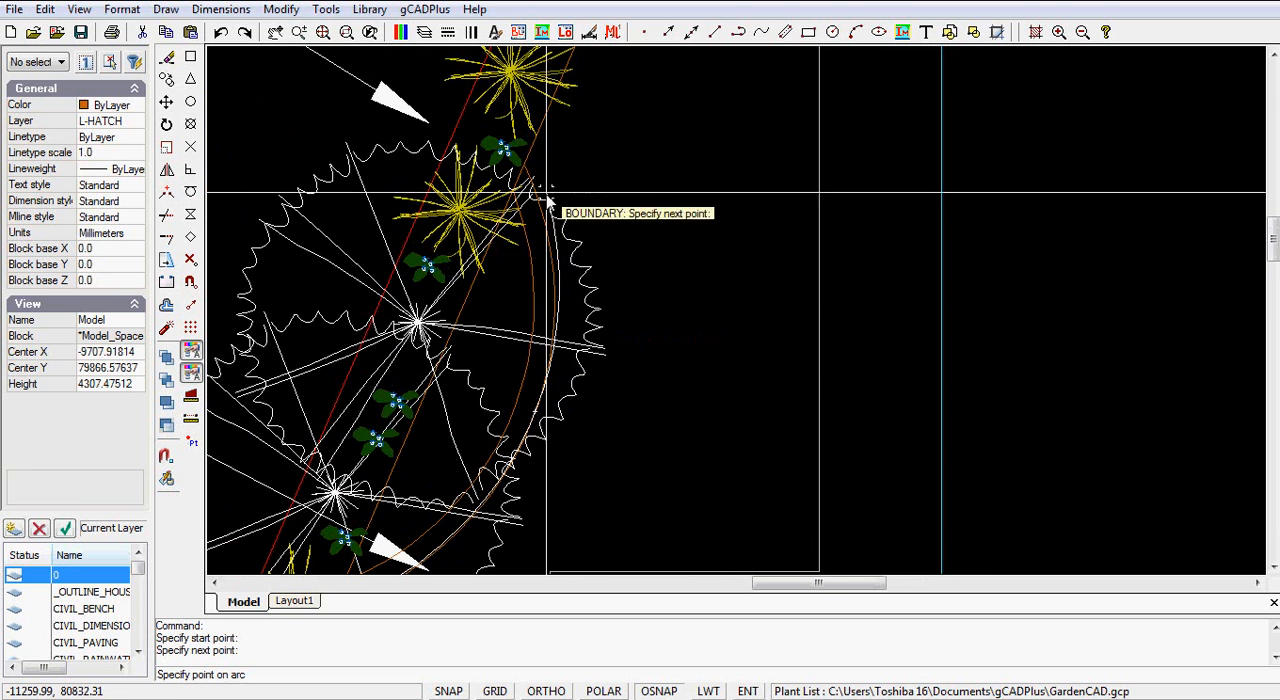
mouse_move(578, 188)
middle_down()
mouse_move(571, 209)
mouse_move(594, 191)
mouse_move(437, 474)
mouse_move(445, 450)
middle_up()
scroll(495, 285, down, 3)
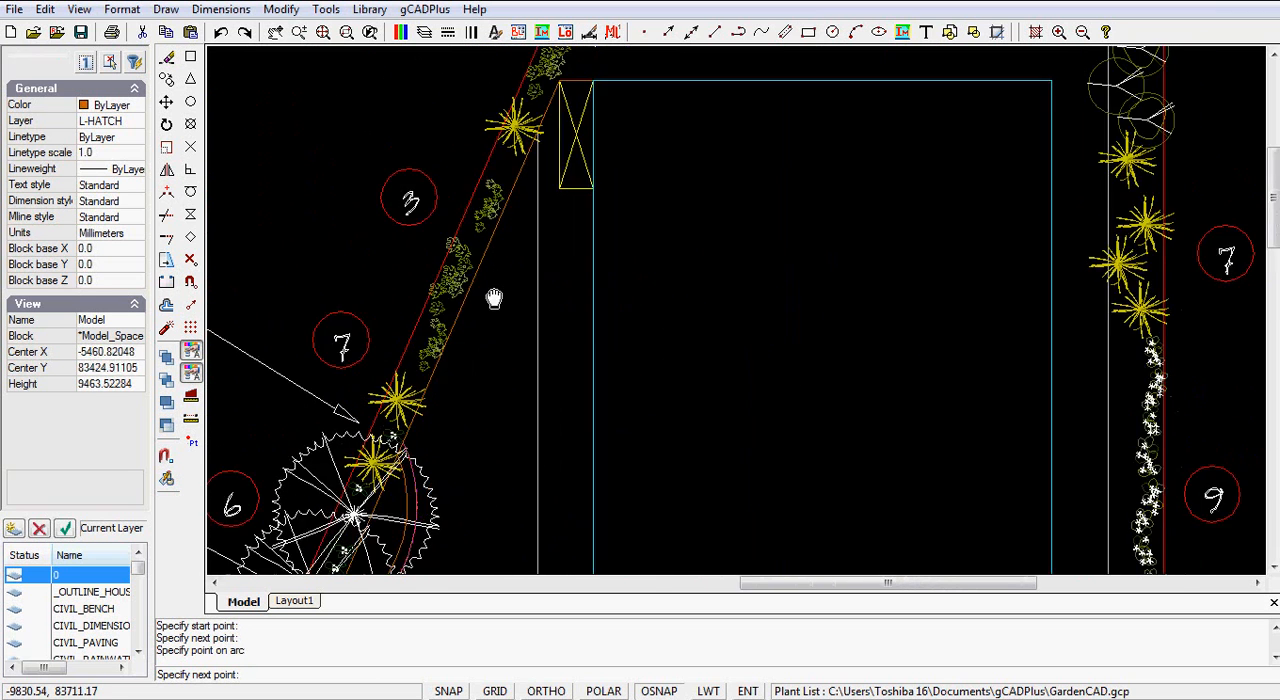
Step: Continue the boundary up the sloping bed edge to the vertical paving line, then down and around its stepped corner
middle_drag(520, 237, 414, 428)
scroll(447, 305, up, 8)
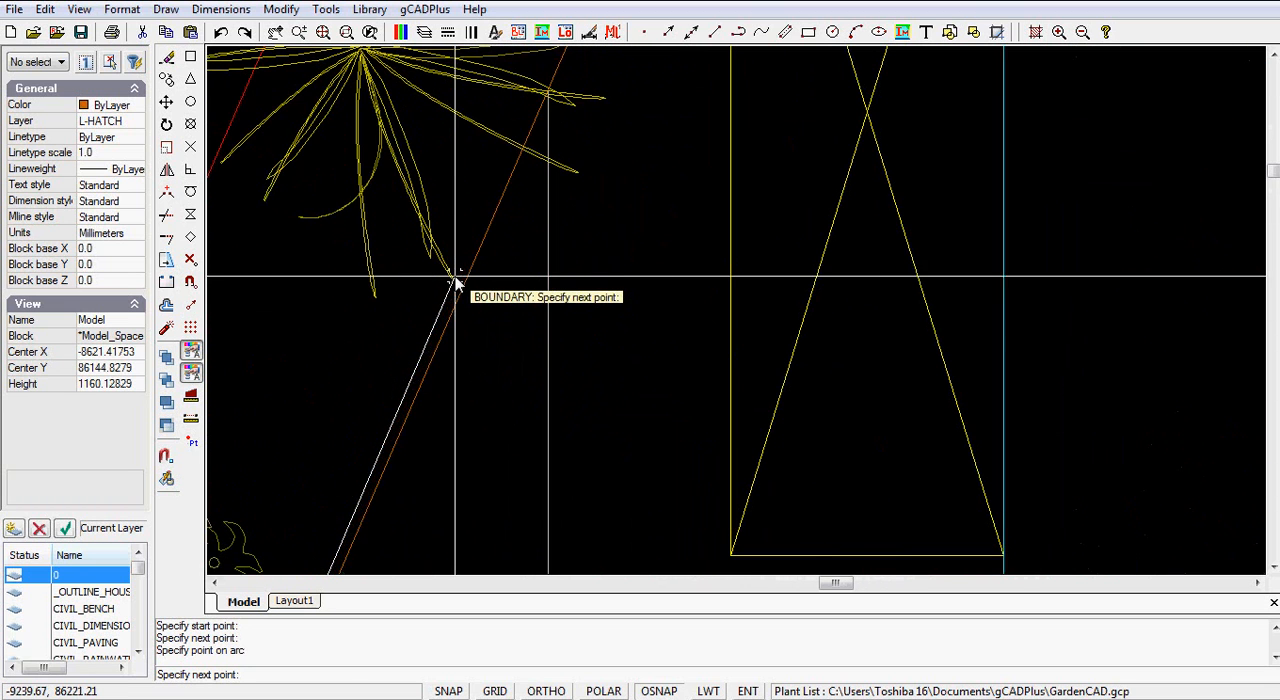
scroll(508, 334, down, 4)
mouse_move(508, 377)
middle_down()
mouse_move(526, 297)
mouse_move(528, 82)
middle_up()
scroll(471, 386, down, 5)
middle_drag(494, 466, 522, 95)
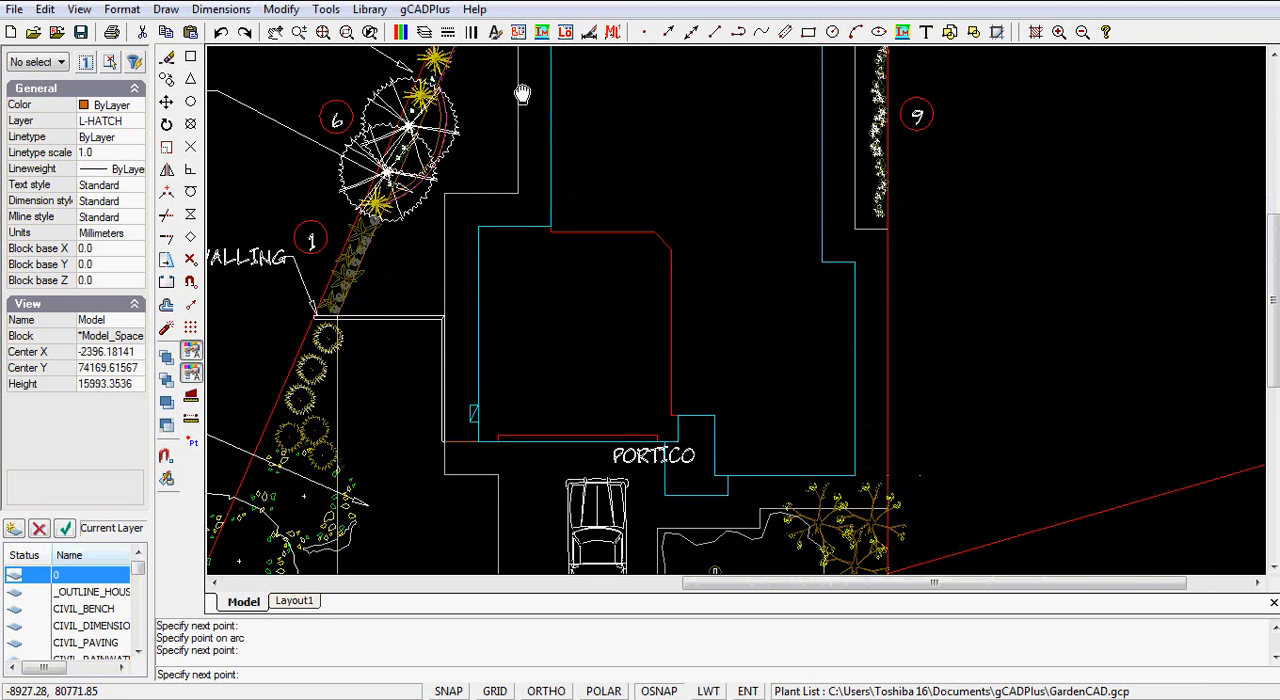
click(517, 192)
click(445, 193)
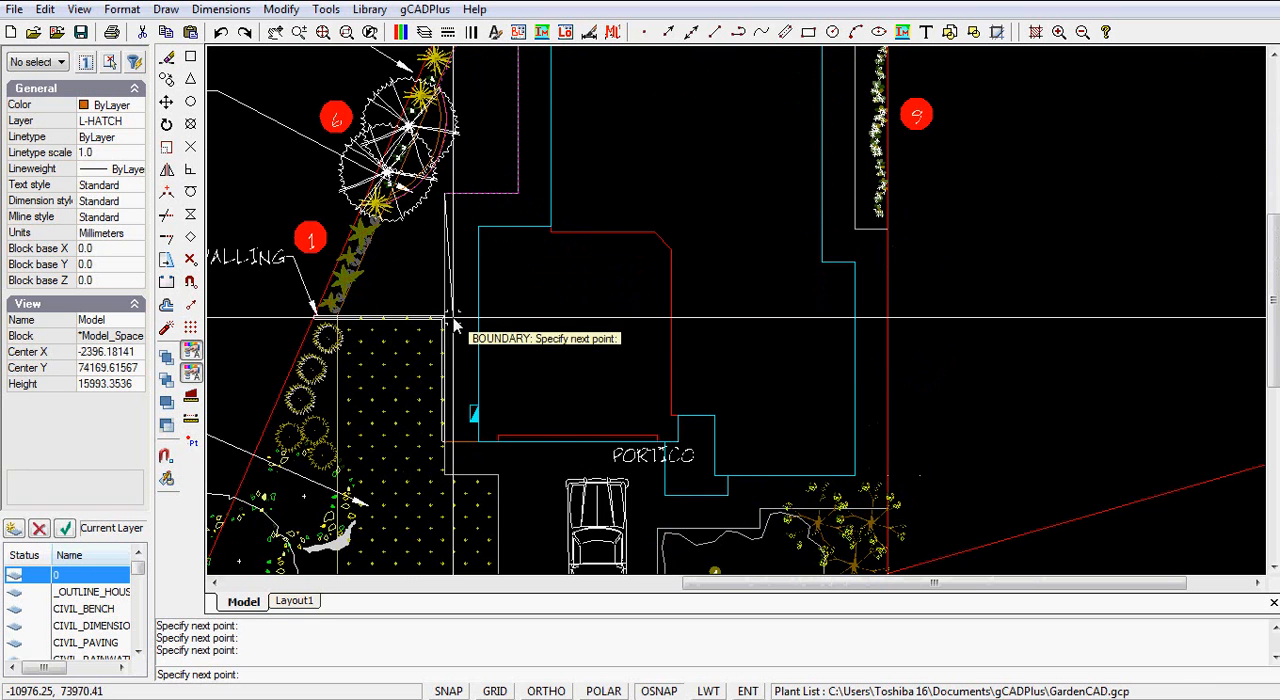
Step: Trace the boundary to the block wall corner, along the wall to the planting bed, and close it at its start point
scroll(462, 314, up, 4)
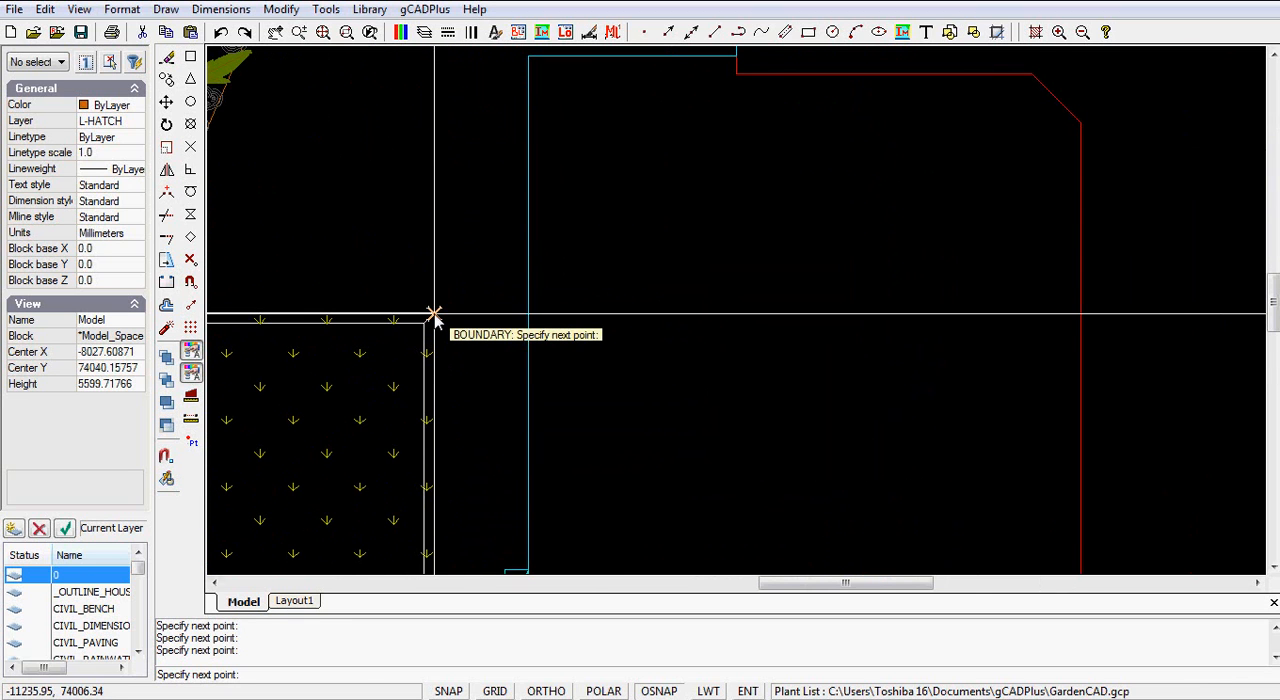
scroll(434, 316, down, 2)
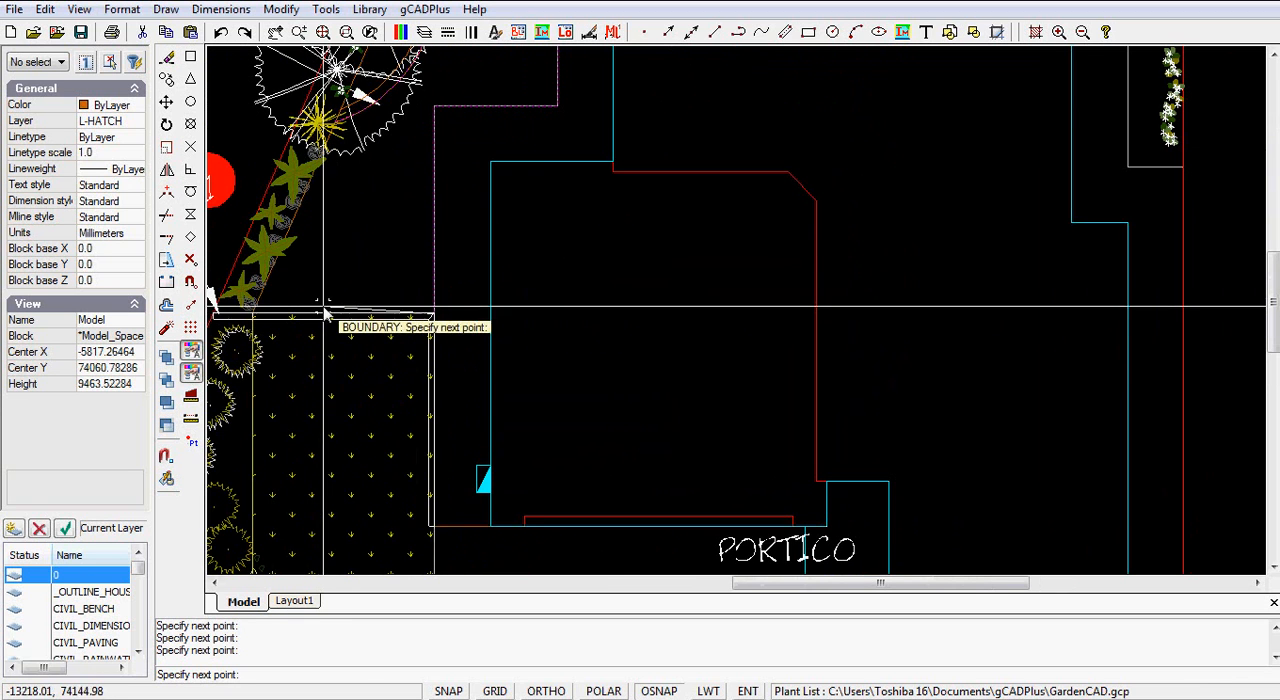
click(252, 316)
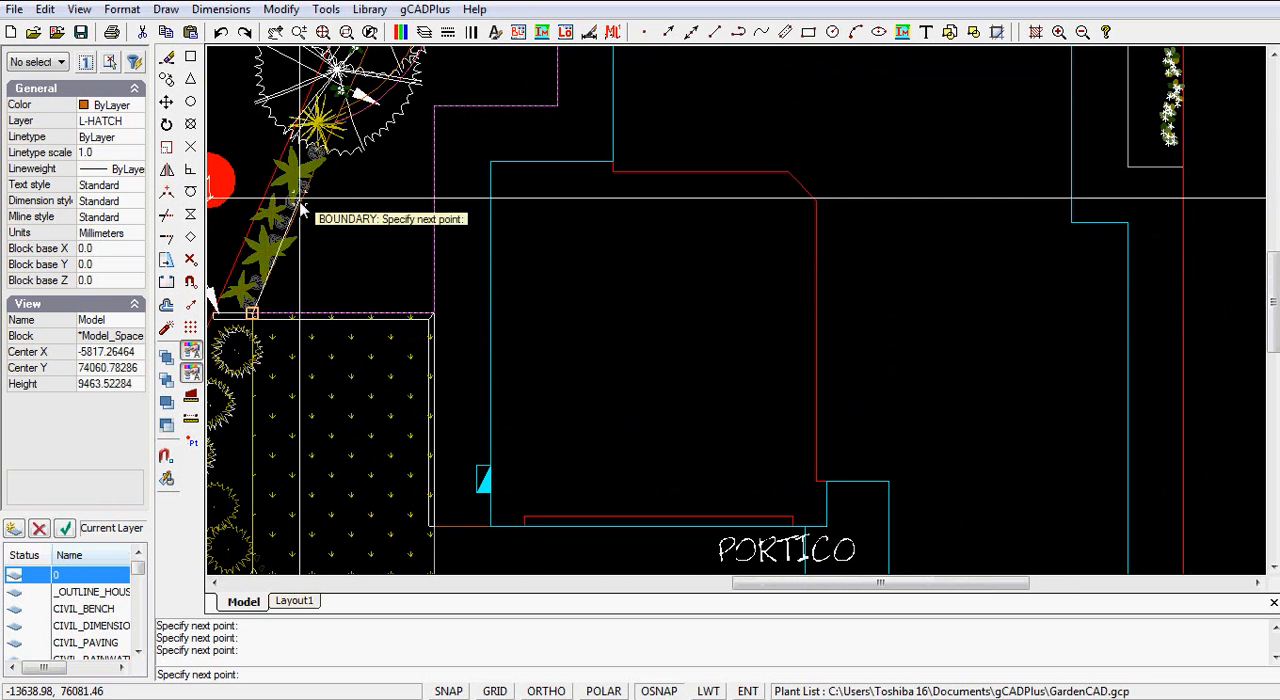
click(335, 121)
scroll(429, 200, down, 3)
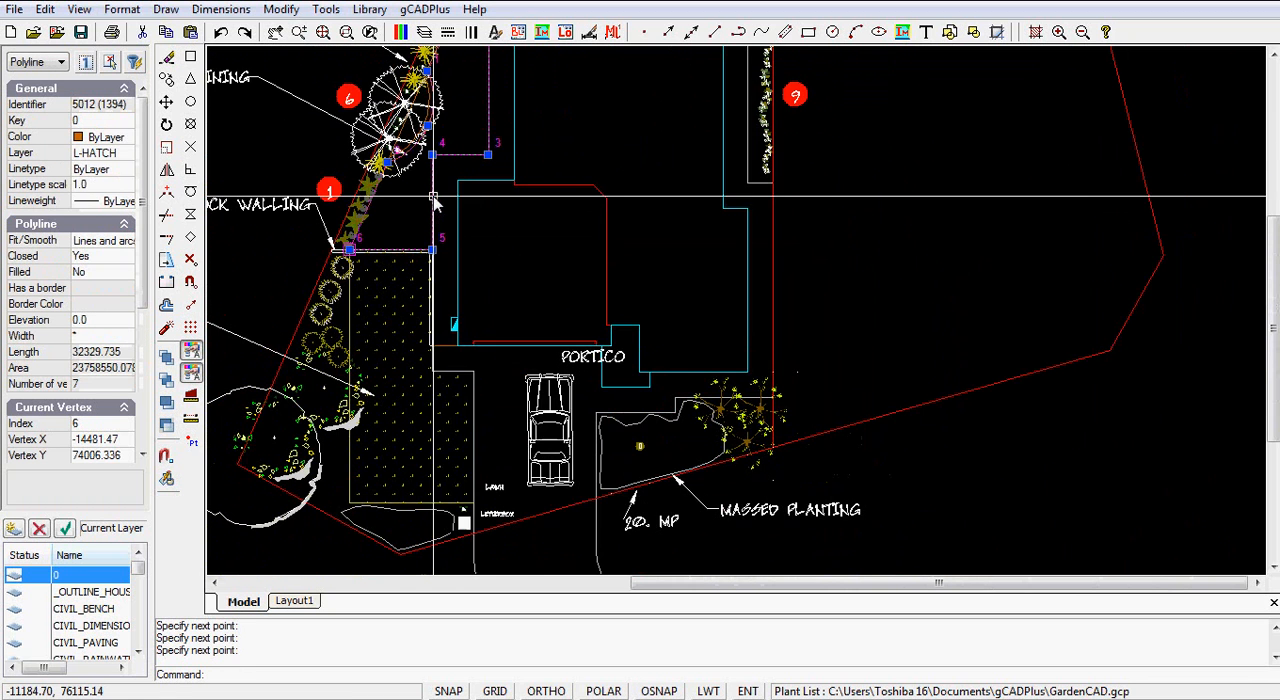
mouse_move(463, 130)
middle_down()
mouse_move(557, 206)
mouse_move(577, 268)
middle_up()
key(Return)
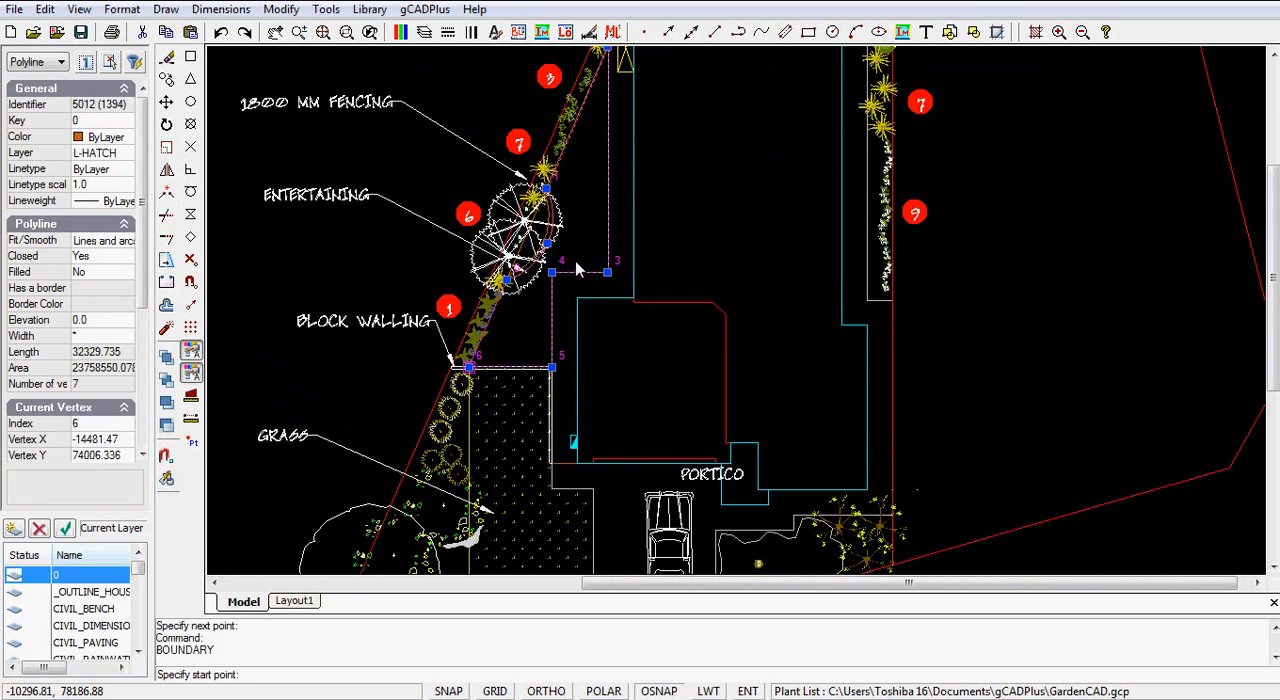
right_click(587, 250)
click(557, 227)
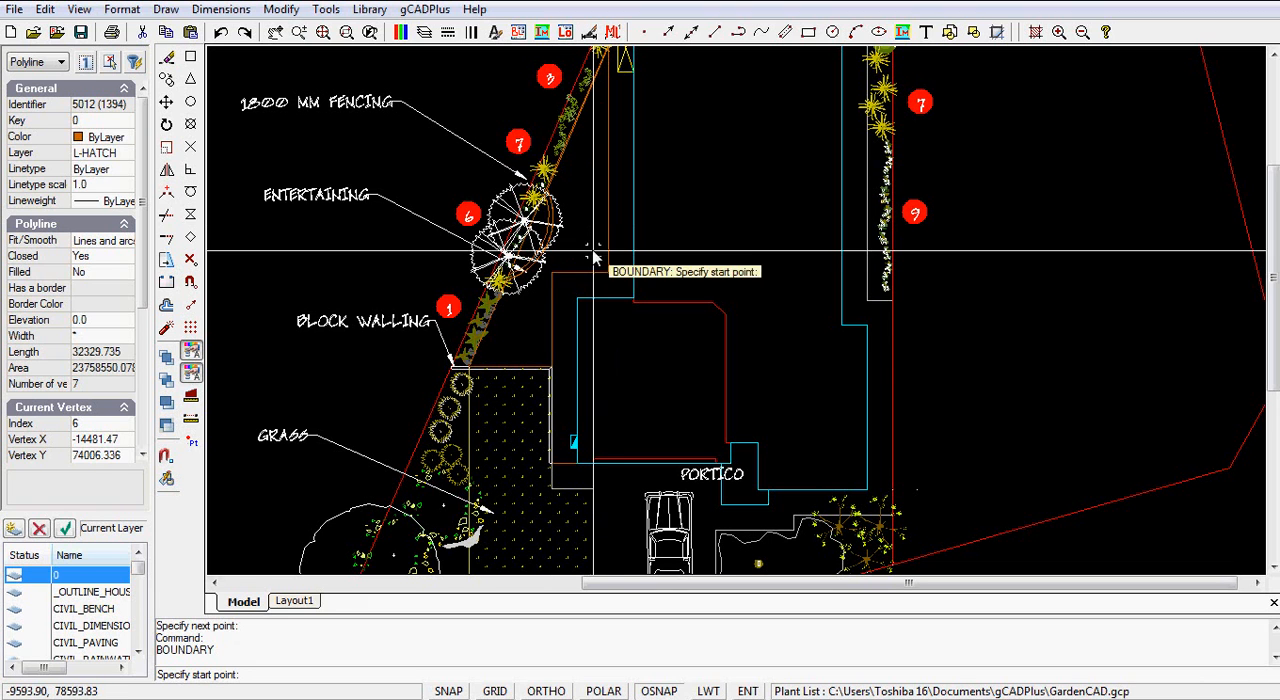
key(Escape)
right_click(516, 328)
click(512, 382)
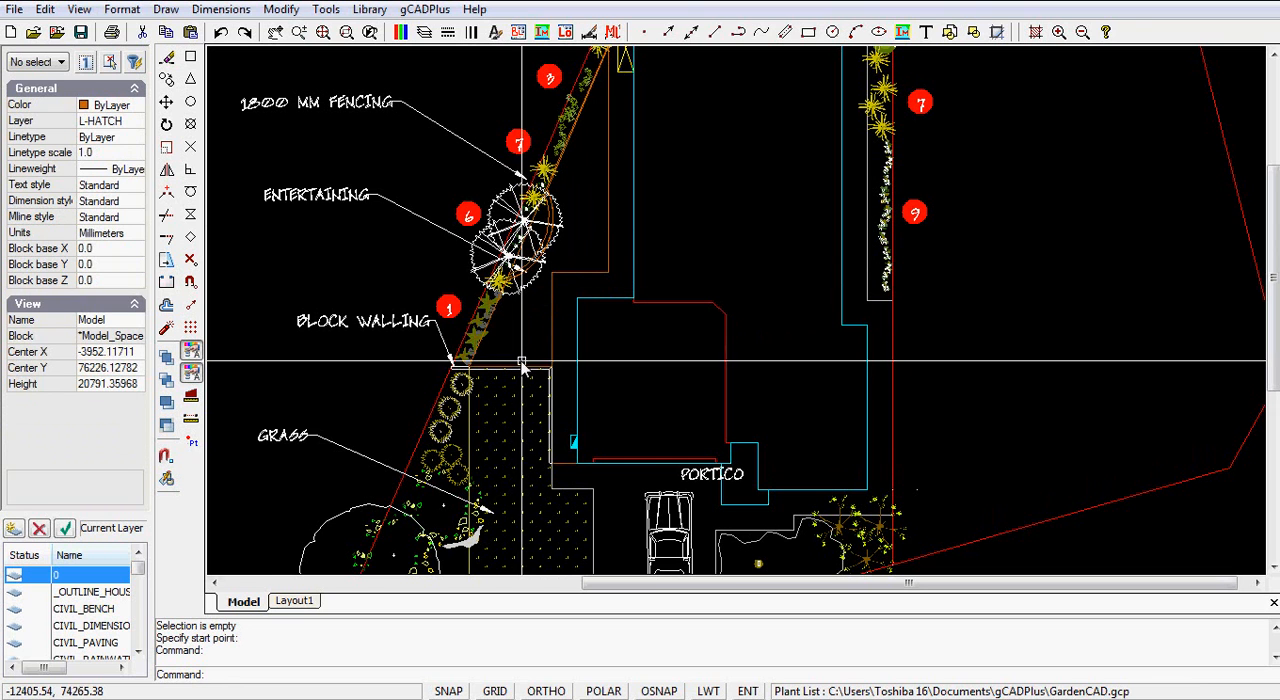
Step: Hatch the closed boundary polyline with the TRIANG equilateral triangles pattern at angle 0.0 and scale 400
click(609, 206)
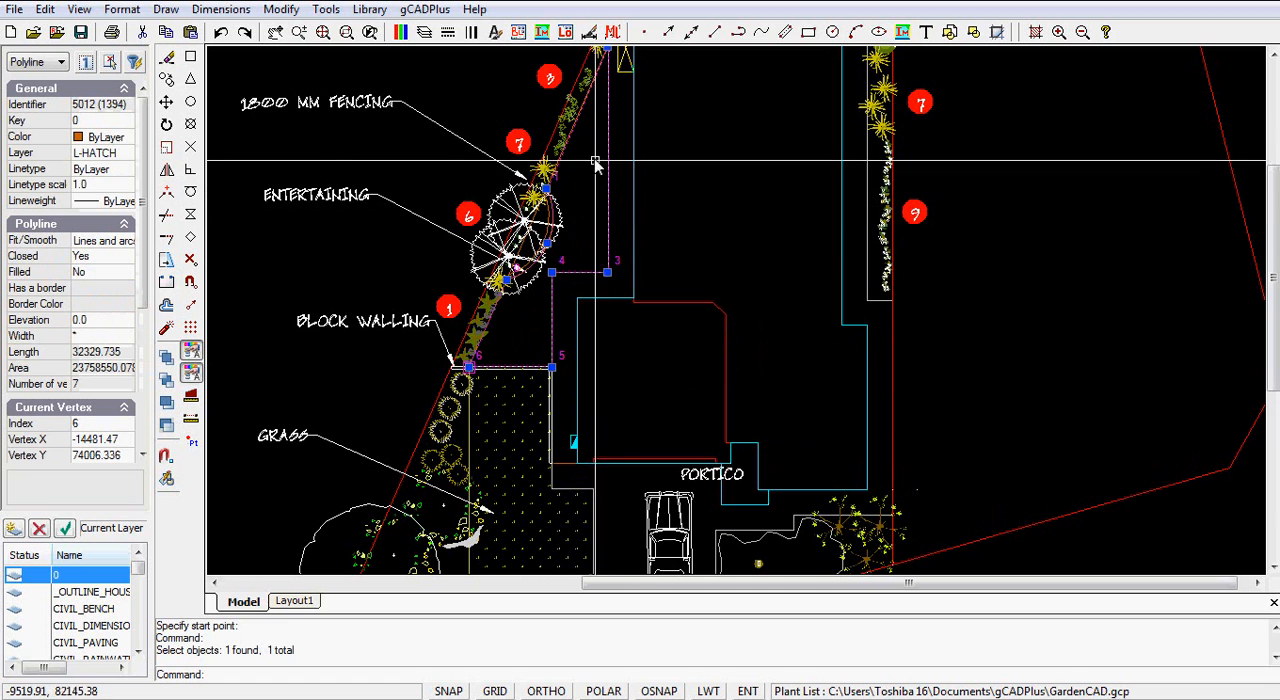
scroll(533, 300, up, 5)
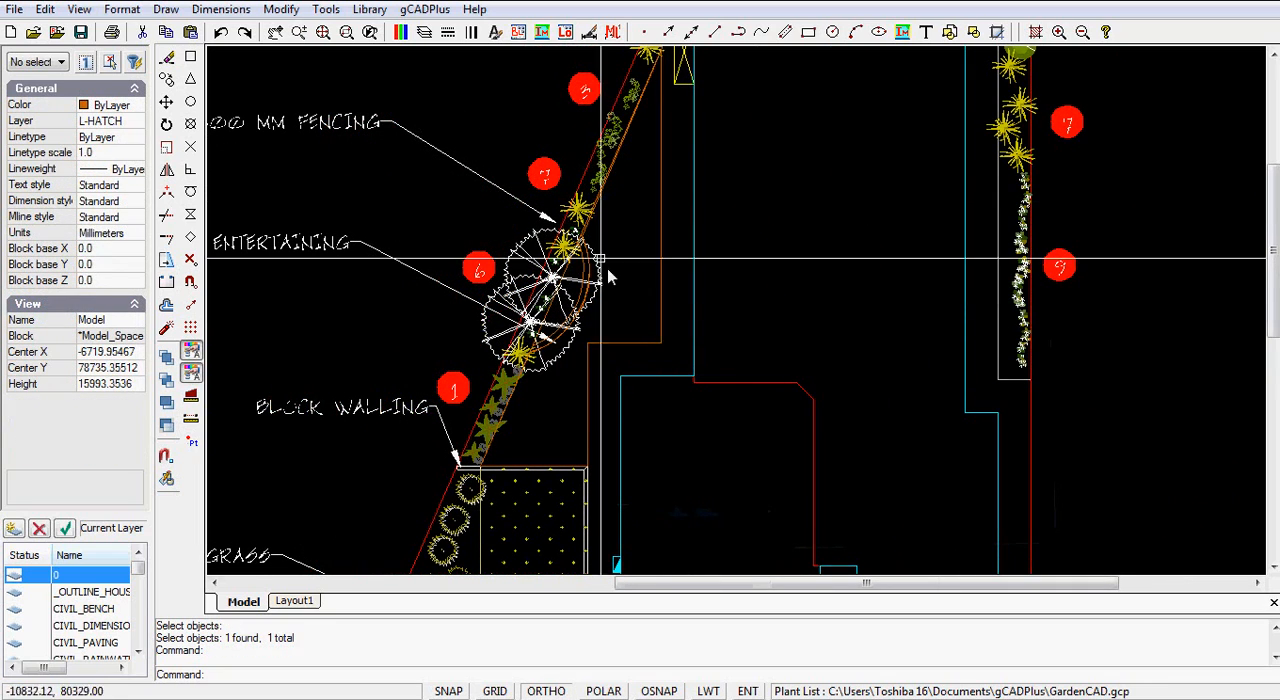
click(165, 10)
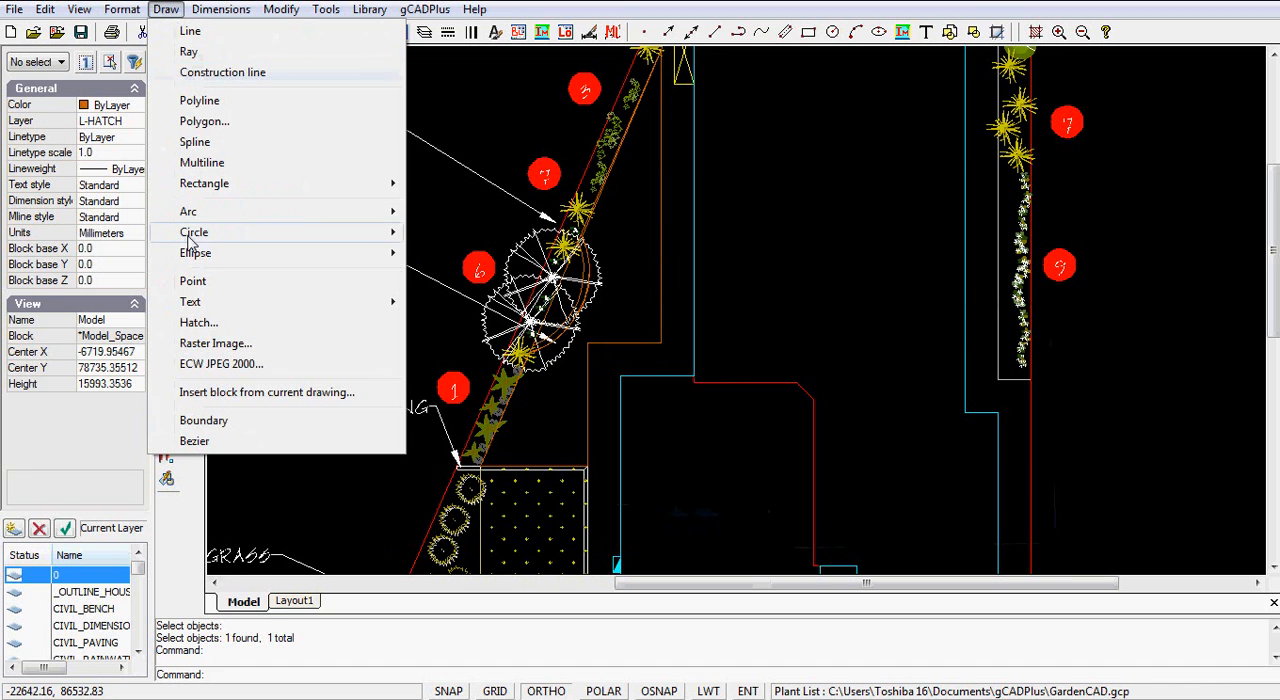
click(185, 323)
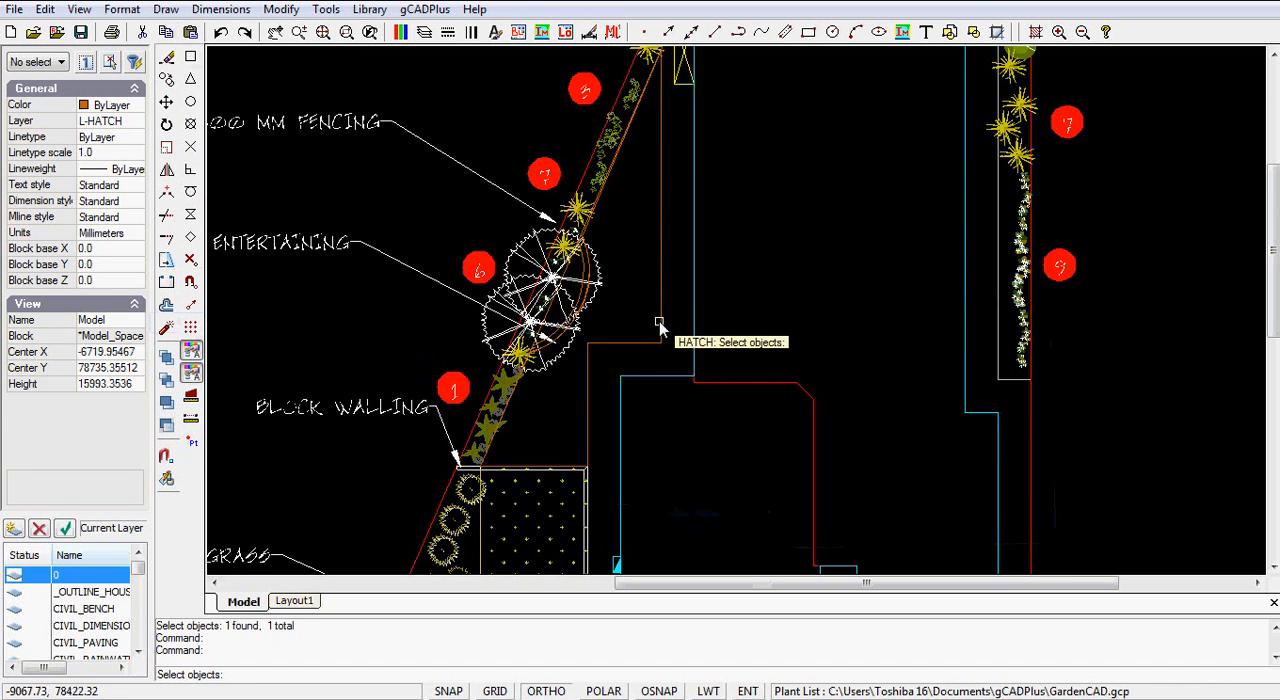
click(588, 416)
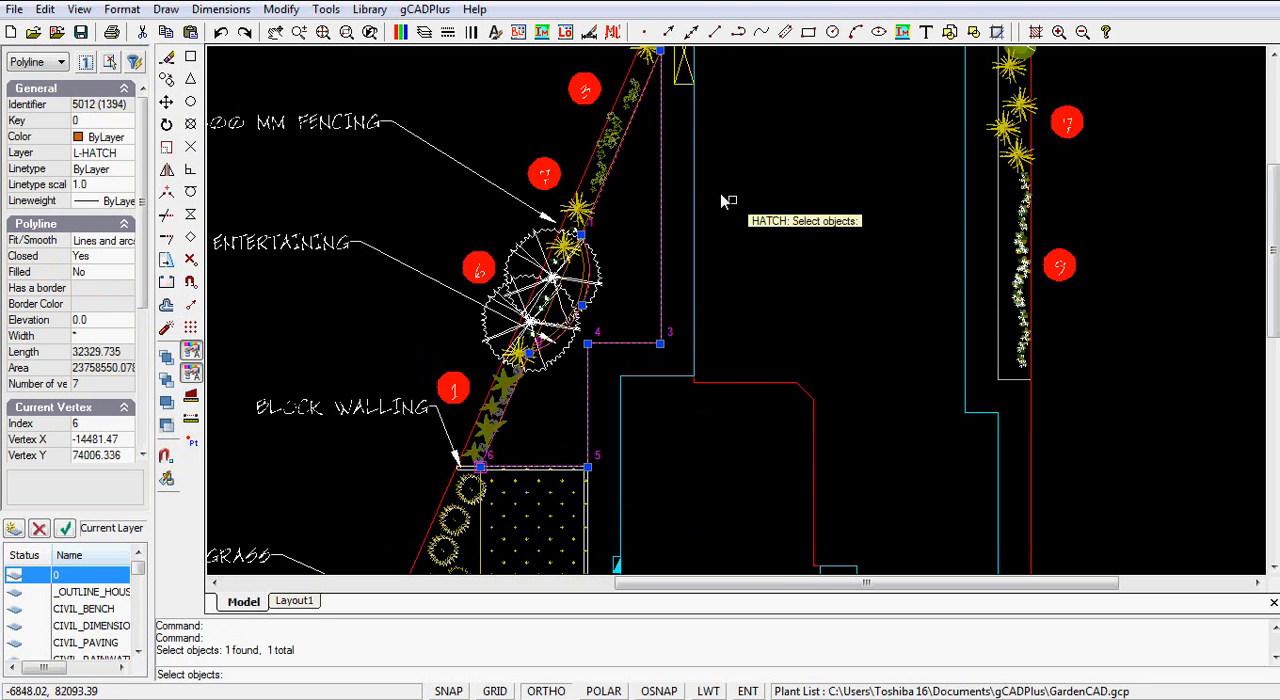
key(Return)
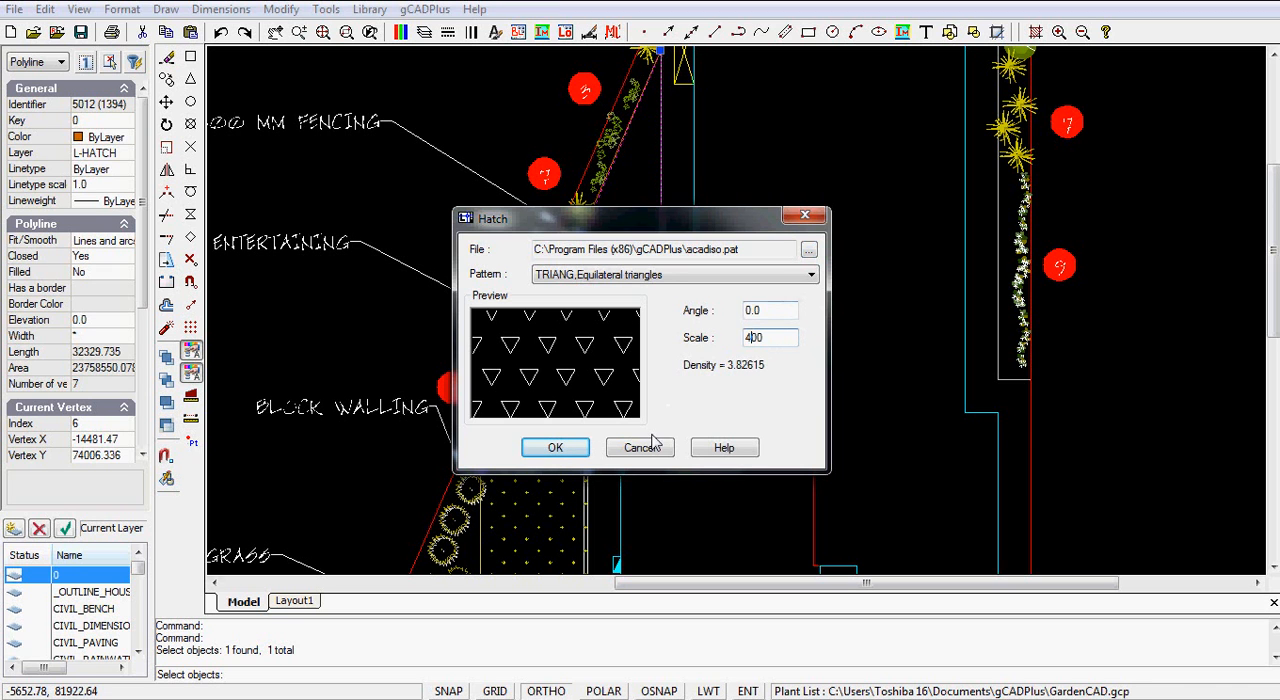
click(575, 456)
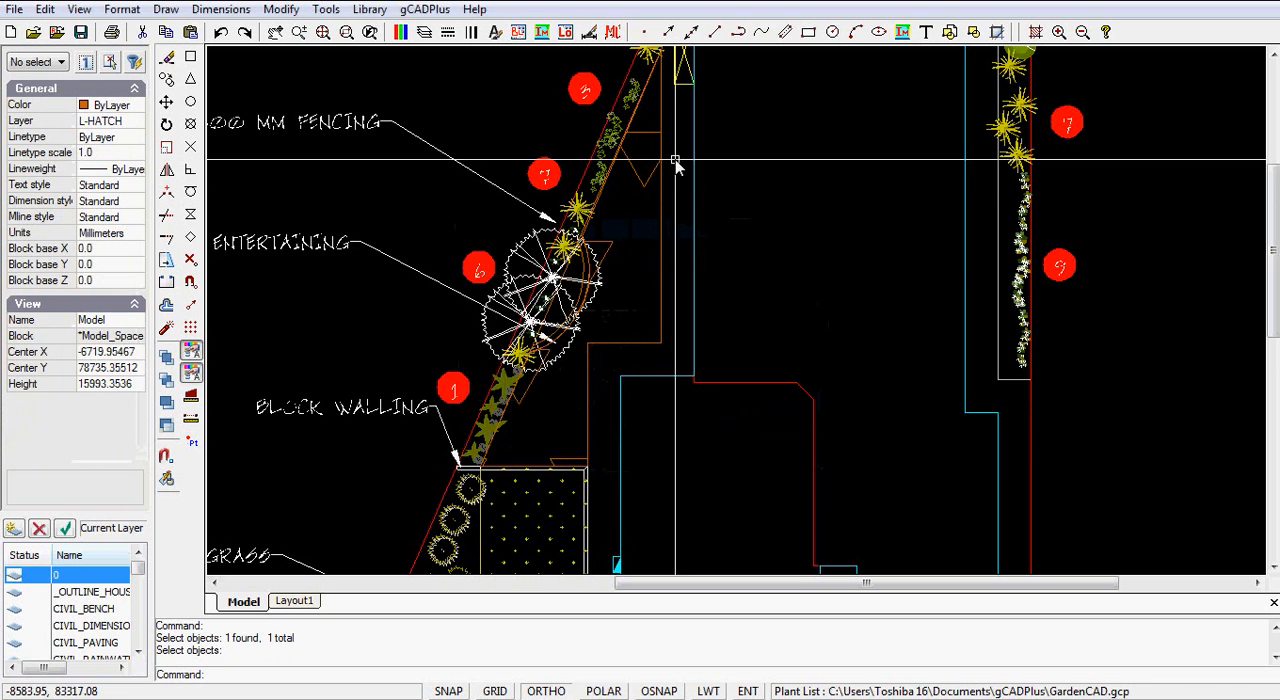
Step: Set the triangle hatch's scale to 75
click(651, 188)
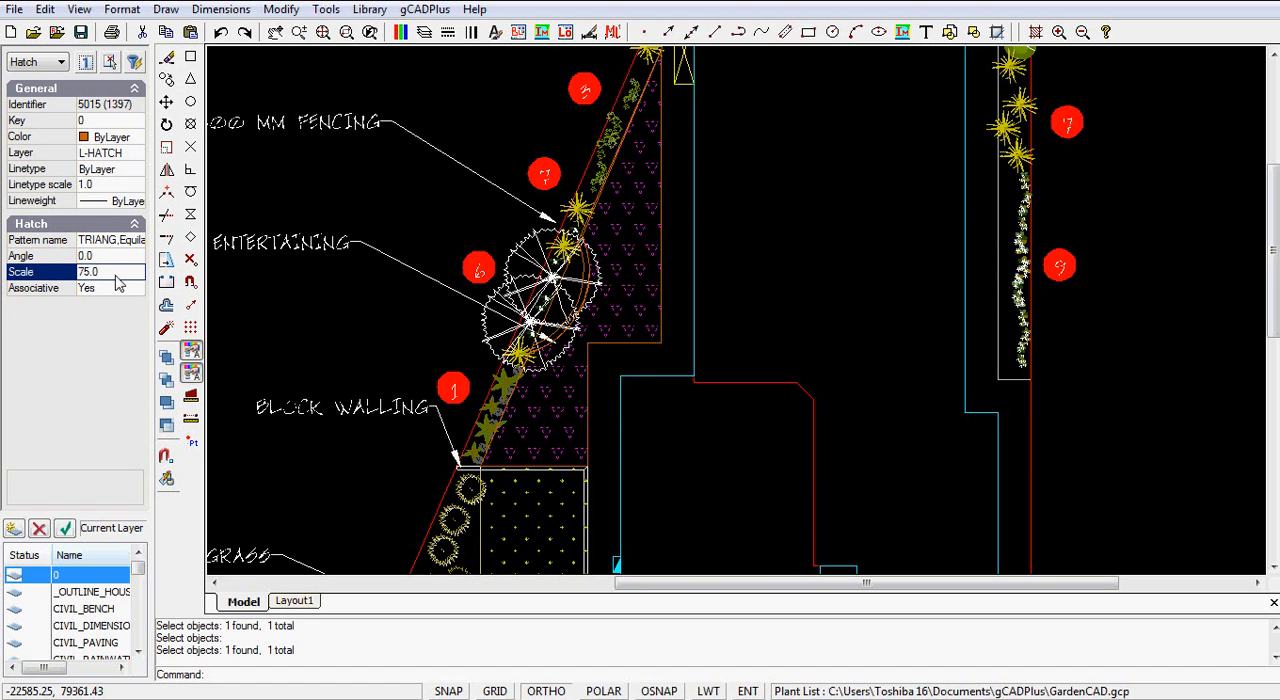
right_click(725, 202)
click(771, 228)
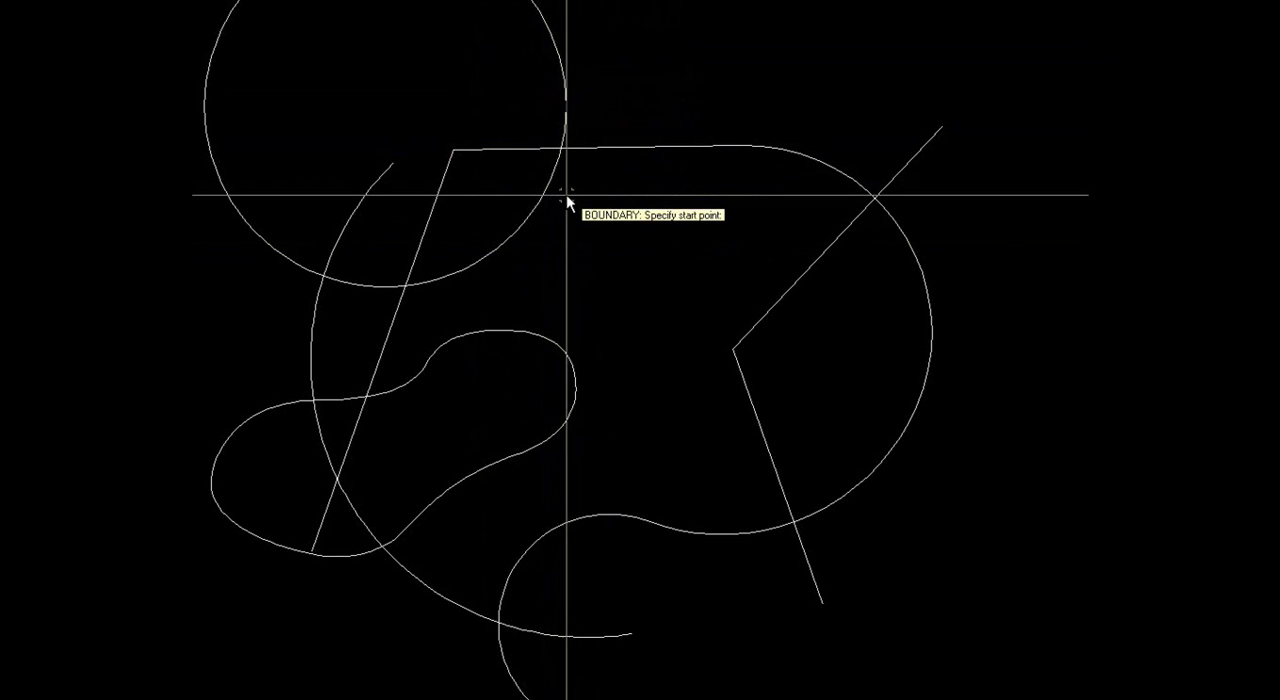
Step: Trace a Boundary from the circle's intersection along the upper line and arc, then down both sides of the V to the lower curve
click(561, 148)
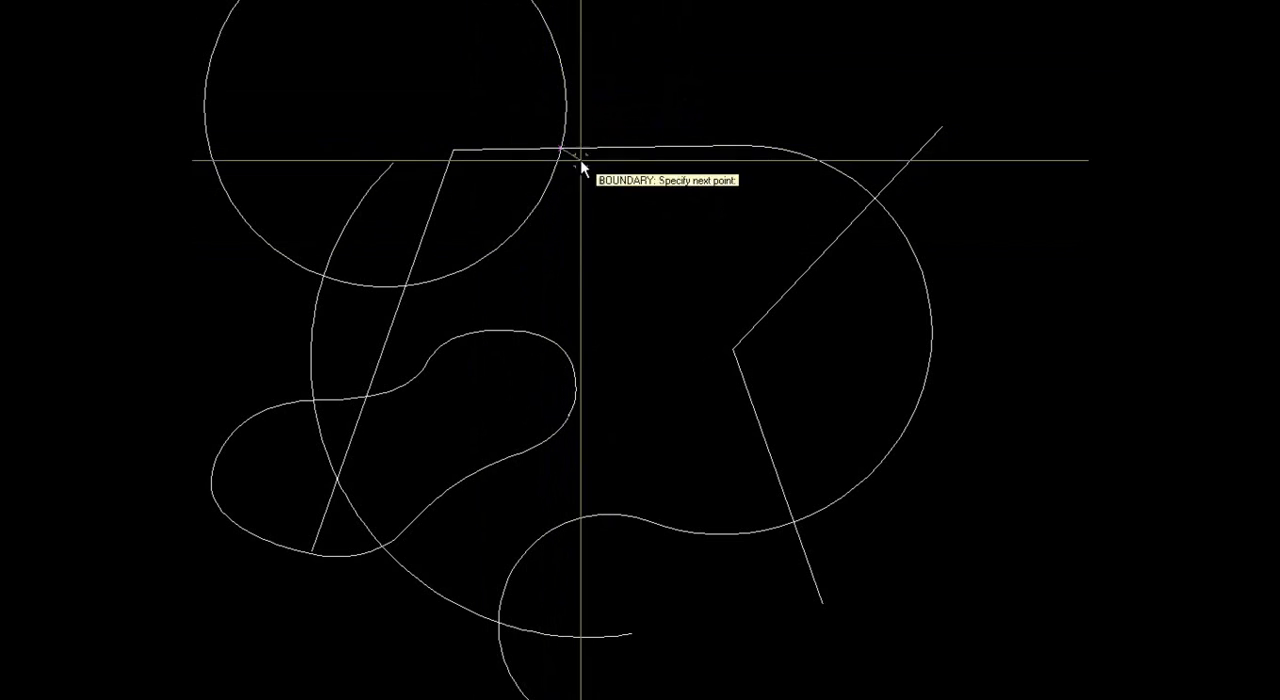
click(746, 147)
right_click(781, 192)
click(805, 225)
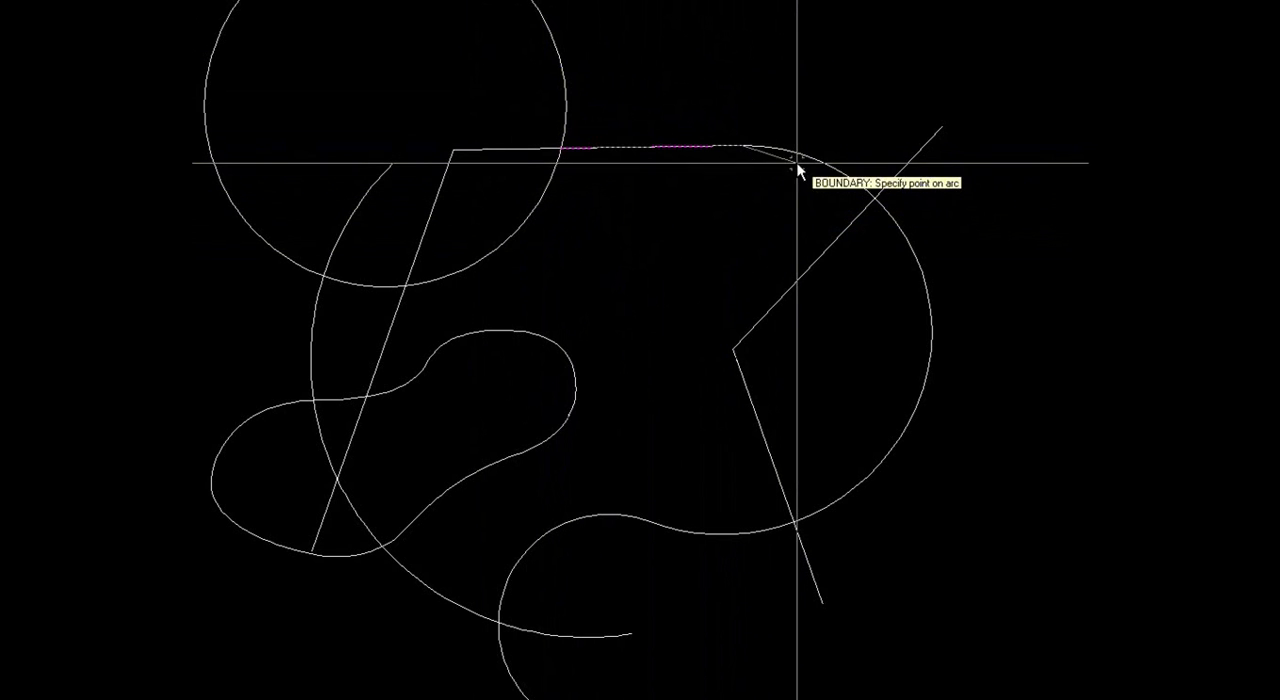
click(875, 198)
click(741, 346)
click(785, 526)
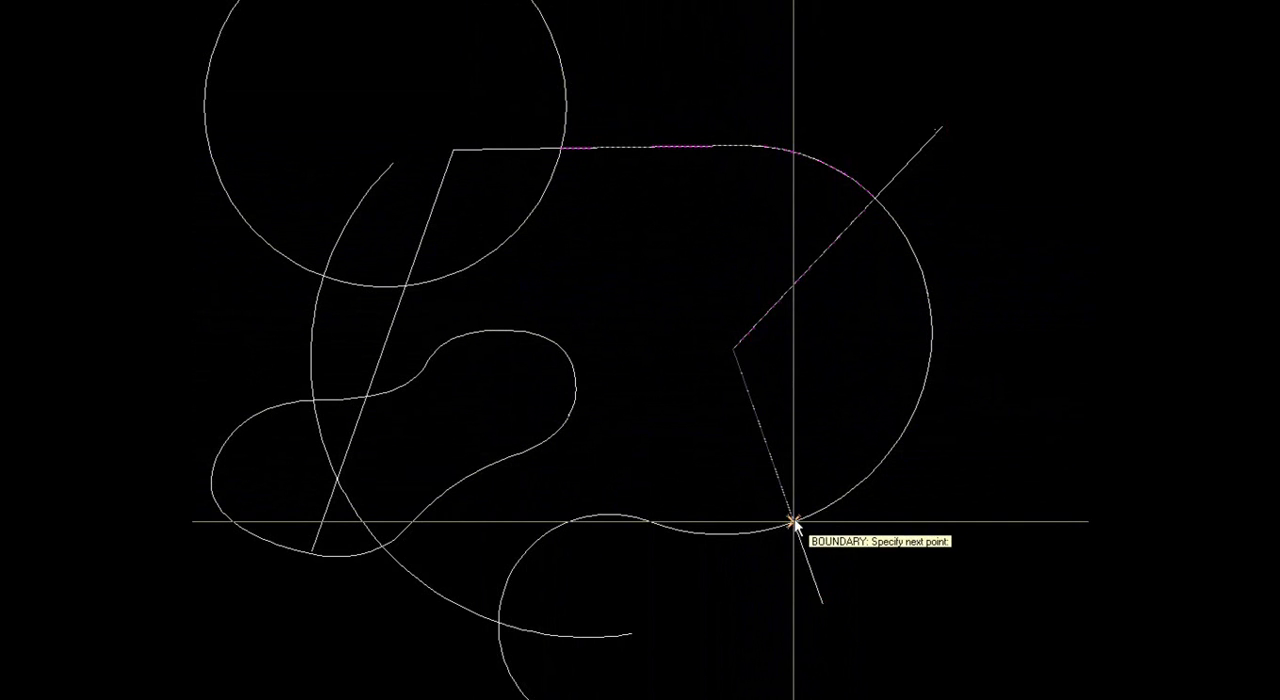
Step: Continue the boundary with arc segments along the lower S-curve and the large open arc to its intersection with the closed freeform curve
right_click(739, 556)
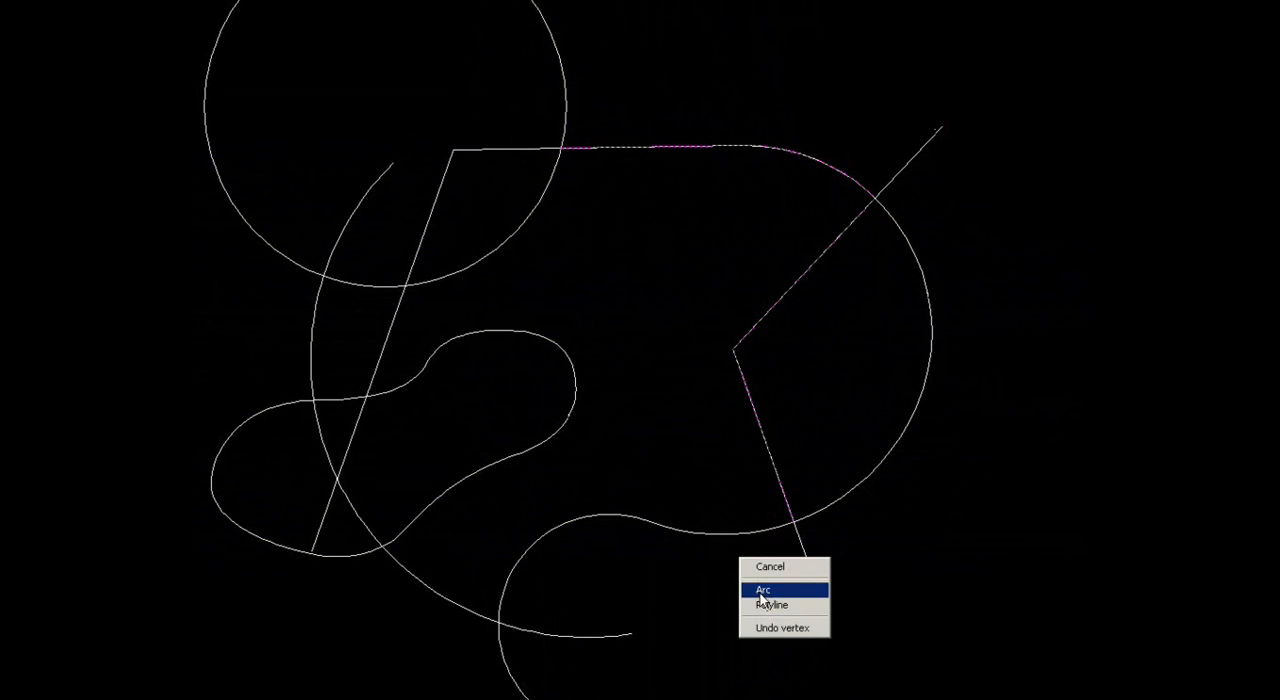
click(757, 587)
click(648, 521)
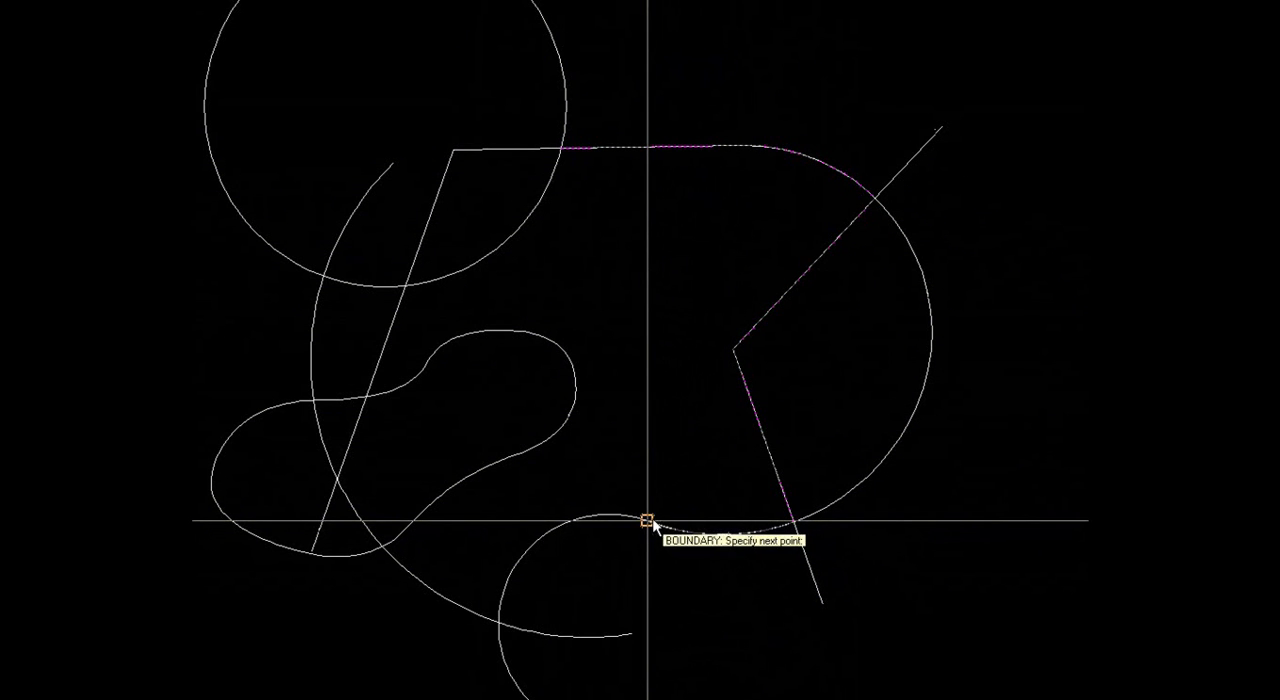
right_click(532, 502)
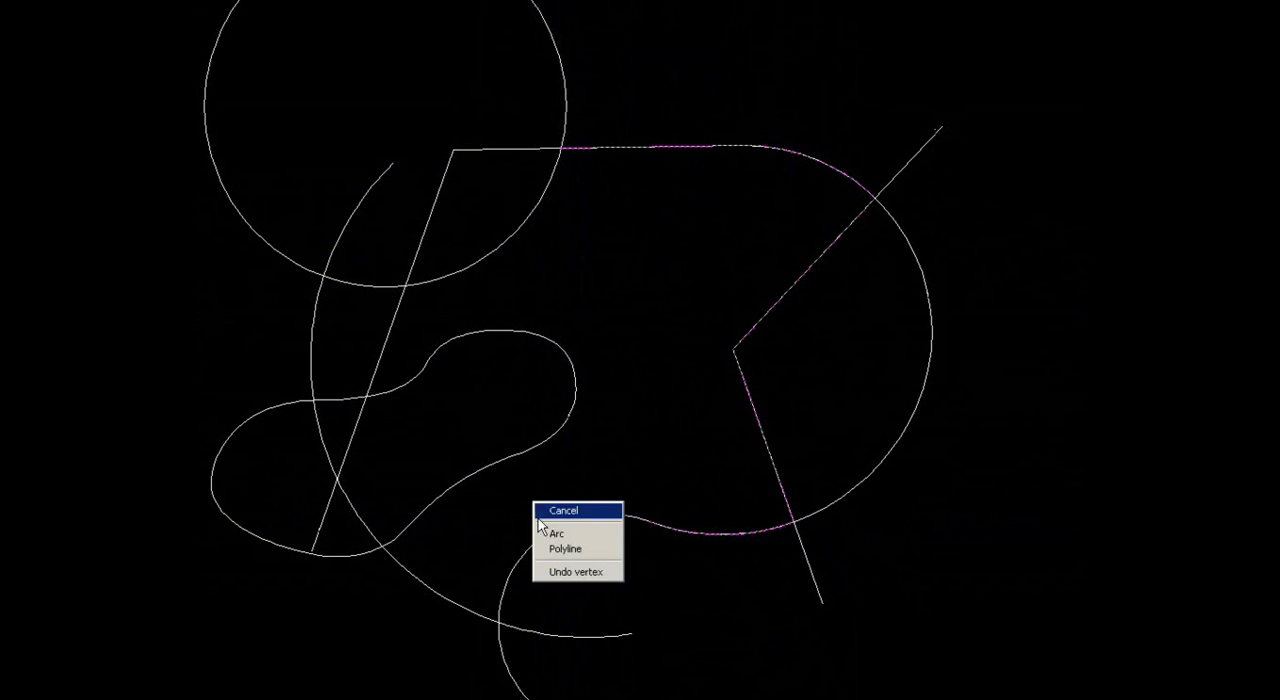
click(553, 536)
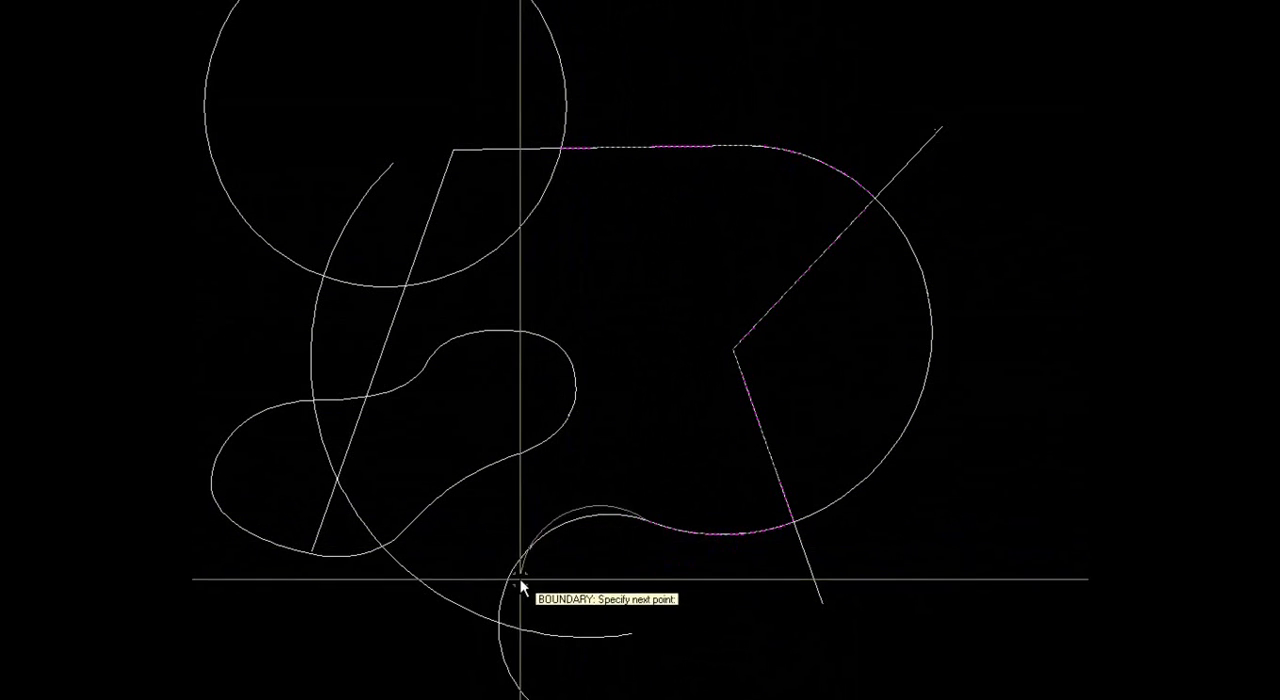
right_click(443, 578)
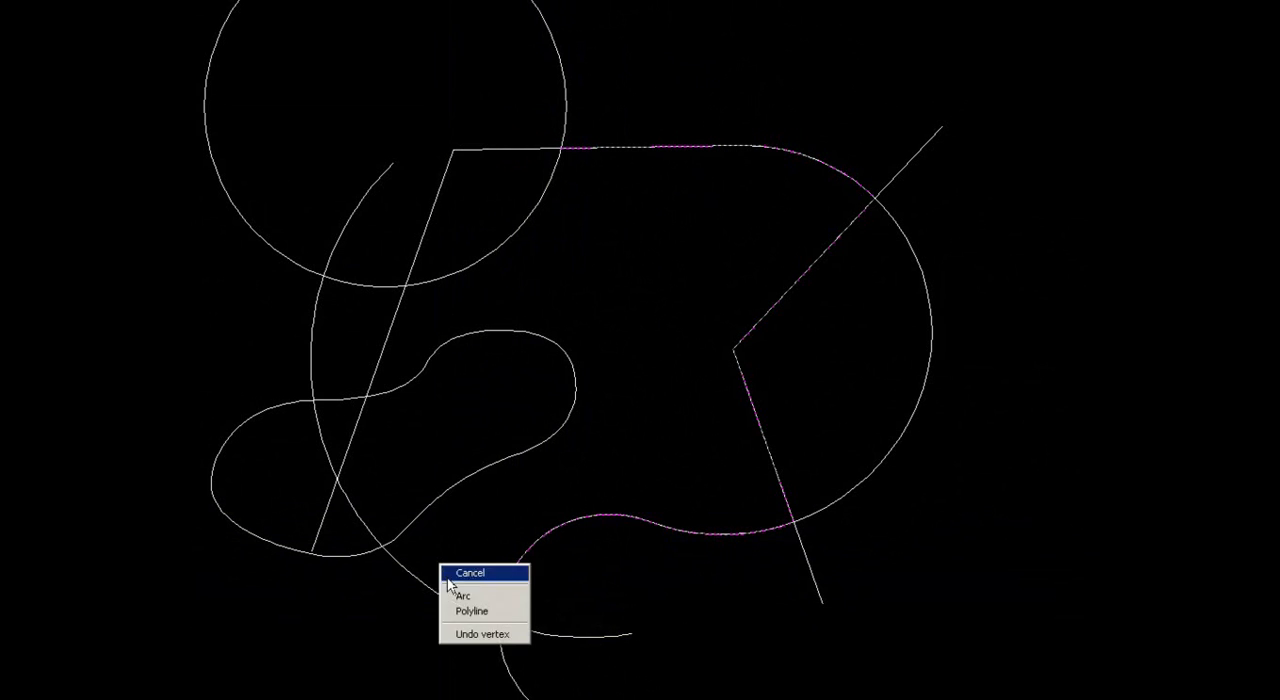
click(458, 597)
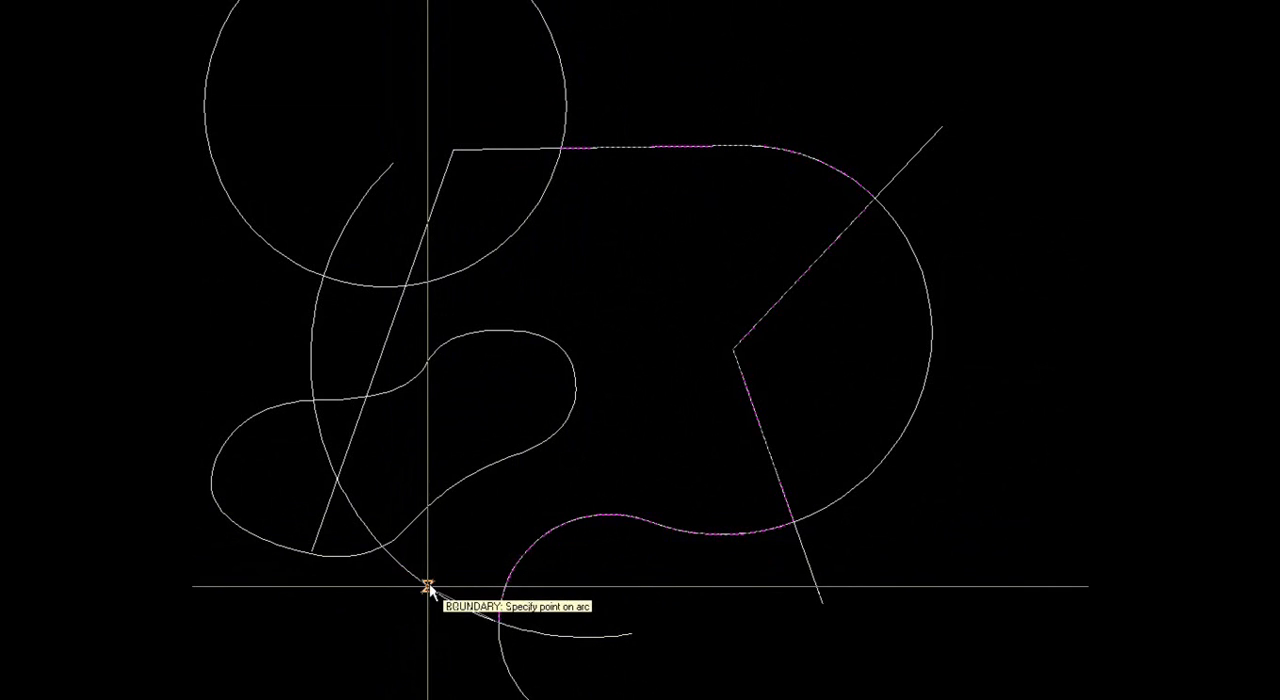
click(383, 543)
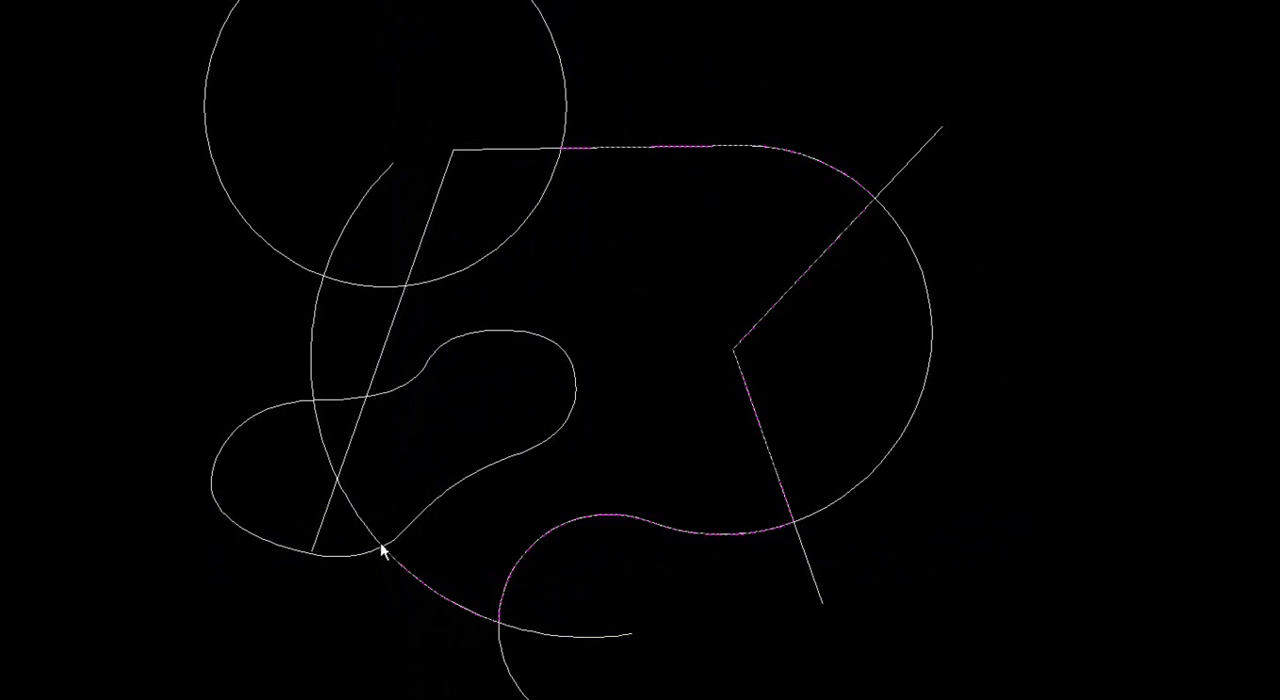
Step: Trace the freeform curve as a polyline to the slanted line, follow that line to the circle, and close the boundary along the circle's arc
right_click(467, 524)
click(497, 572)
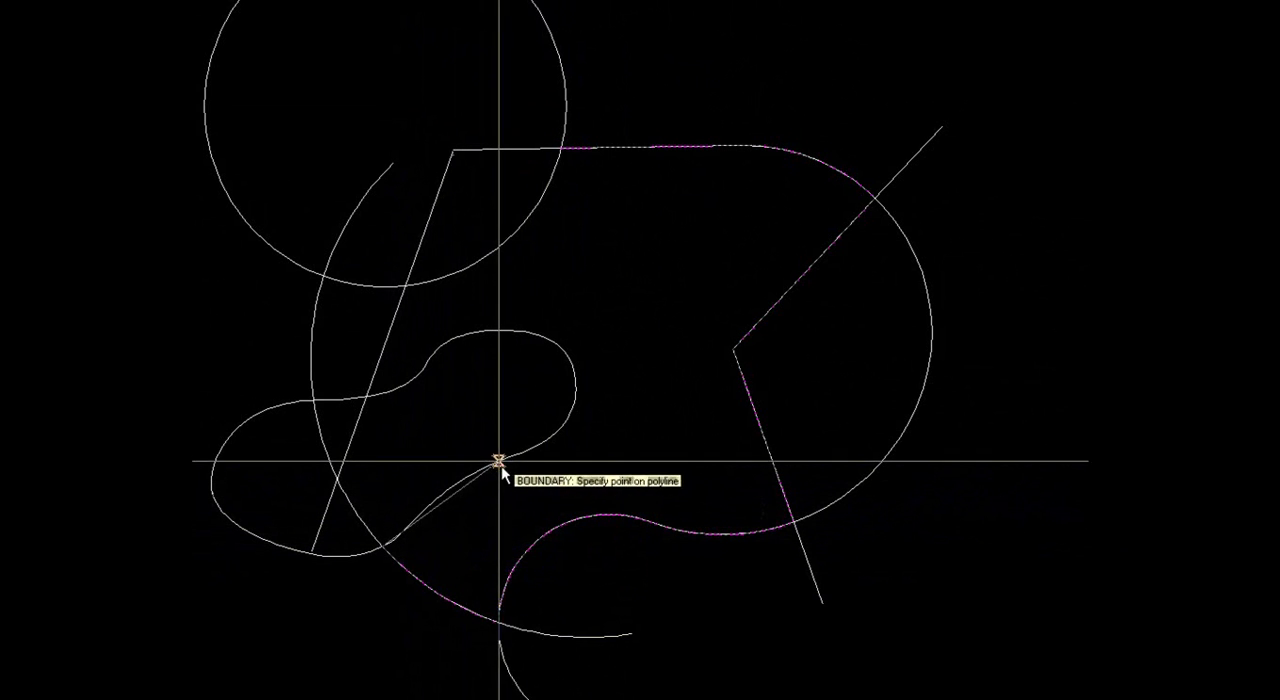
click(370, 396)
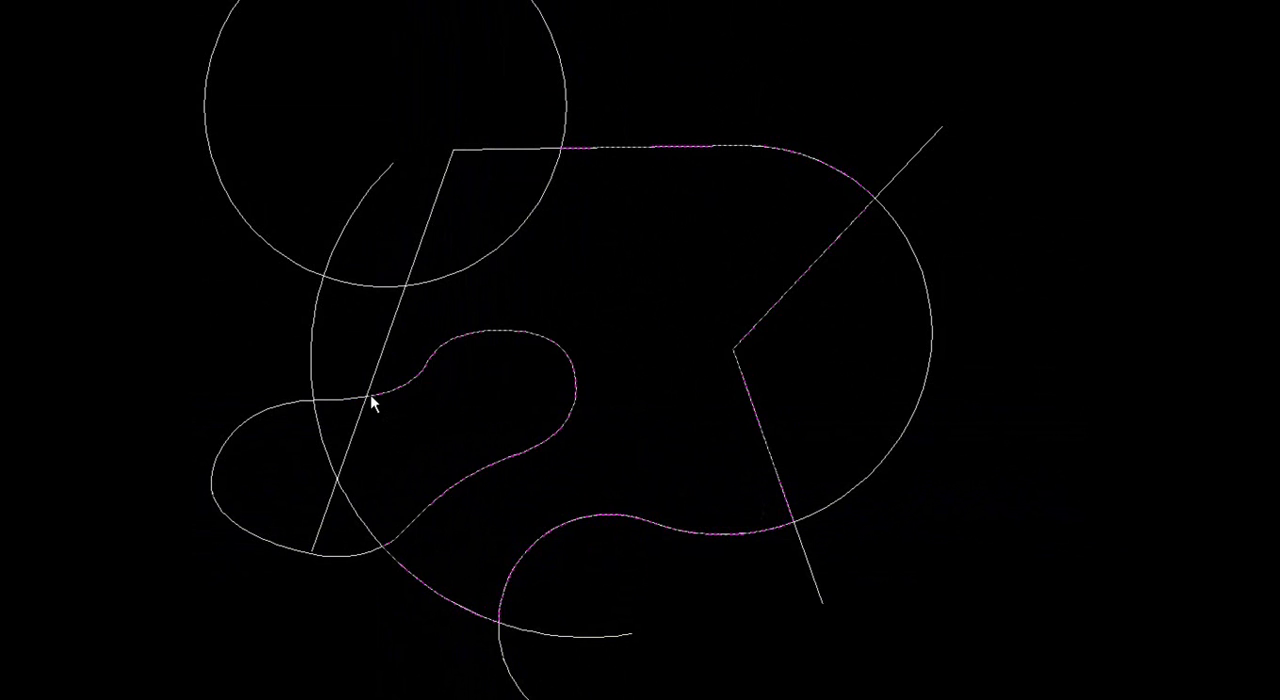
click(405, 289)
right_click(532, 266)
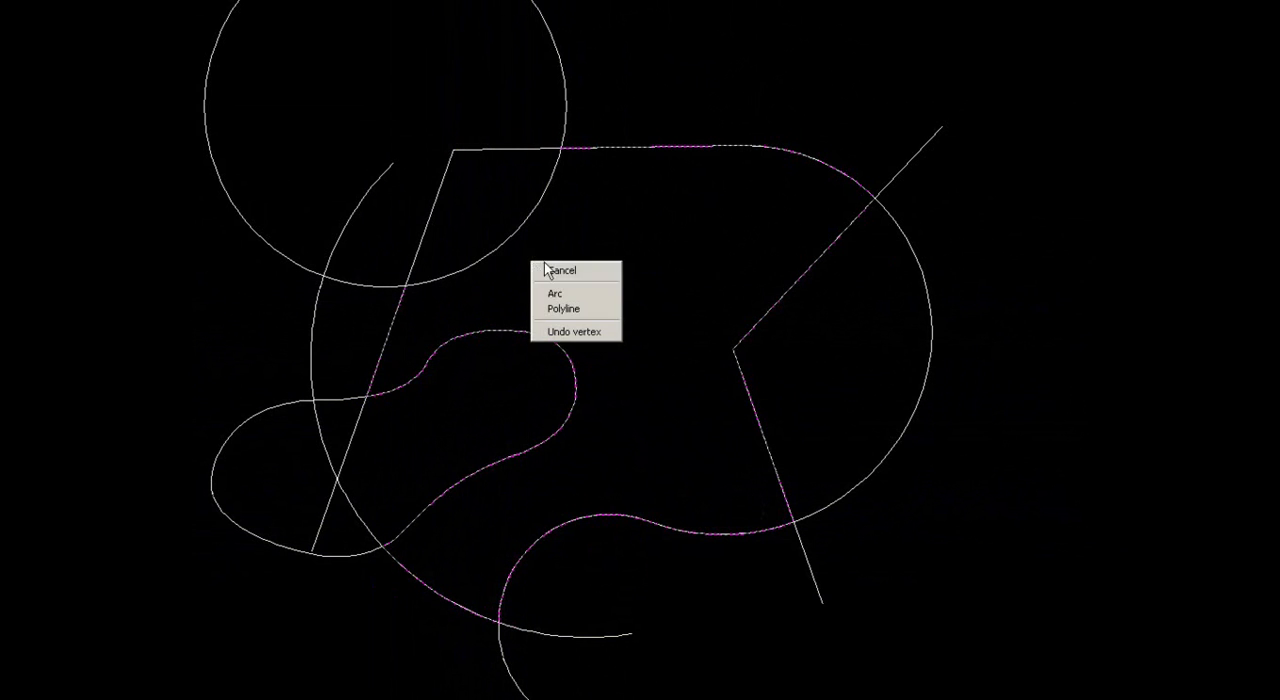
click(560, 294)
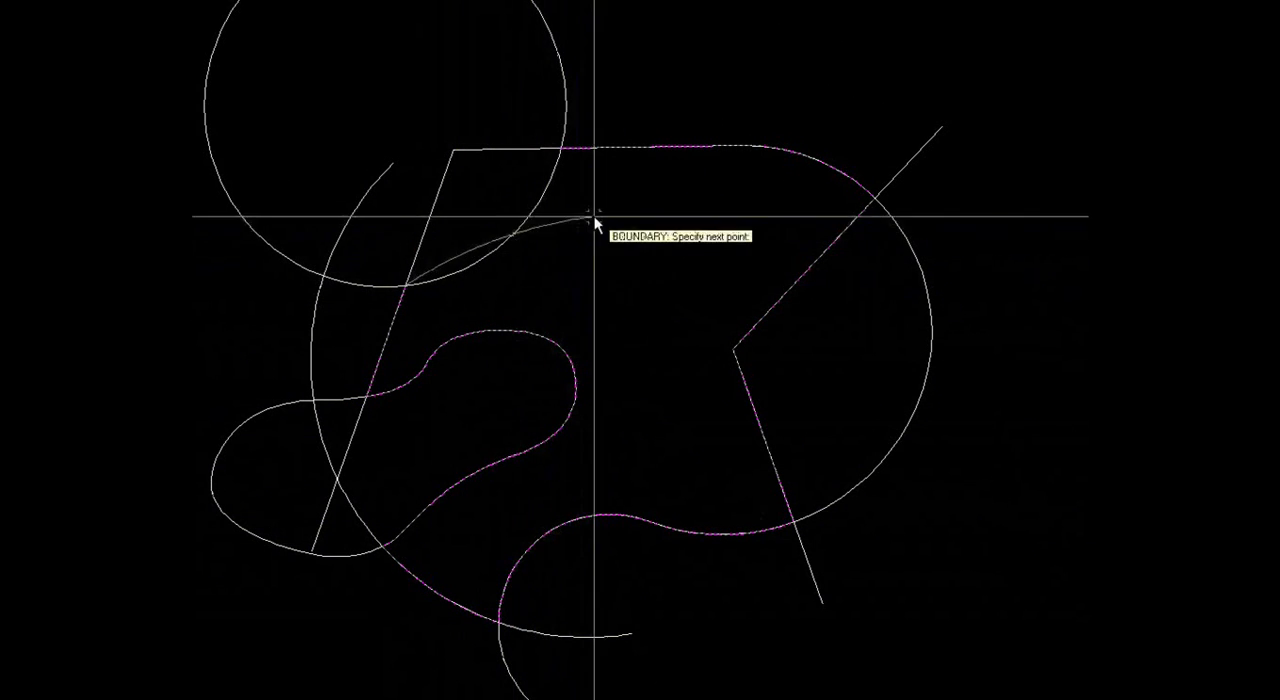
click(561, 148)
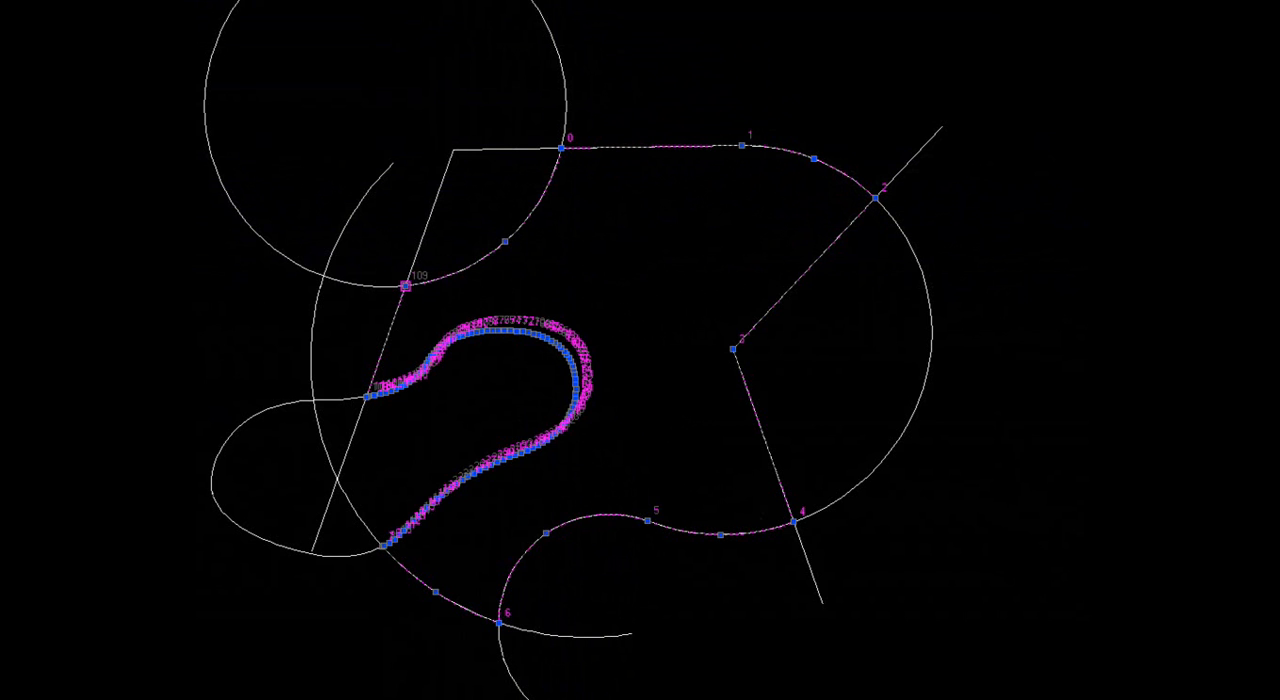
Step: Hatch the closed boundary with the ANGLE, Angle steel pattern at angle 0 and scale 10
key(Return)
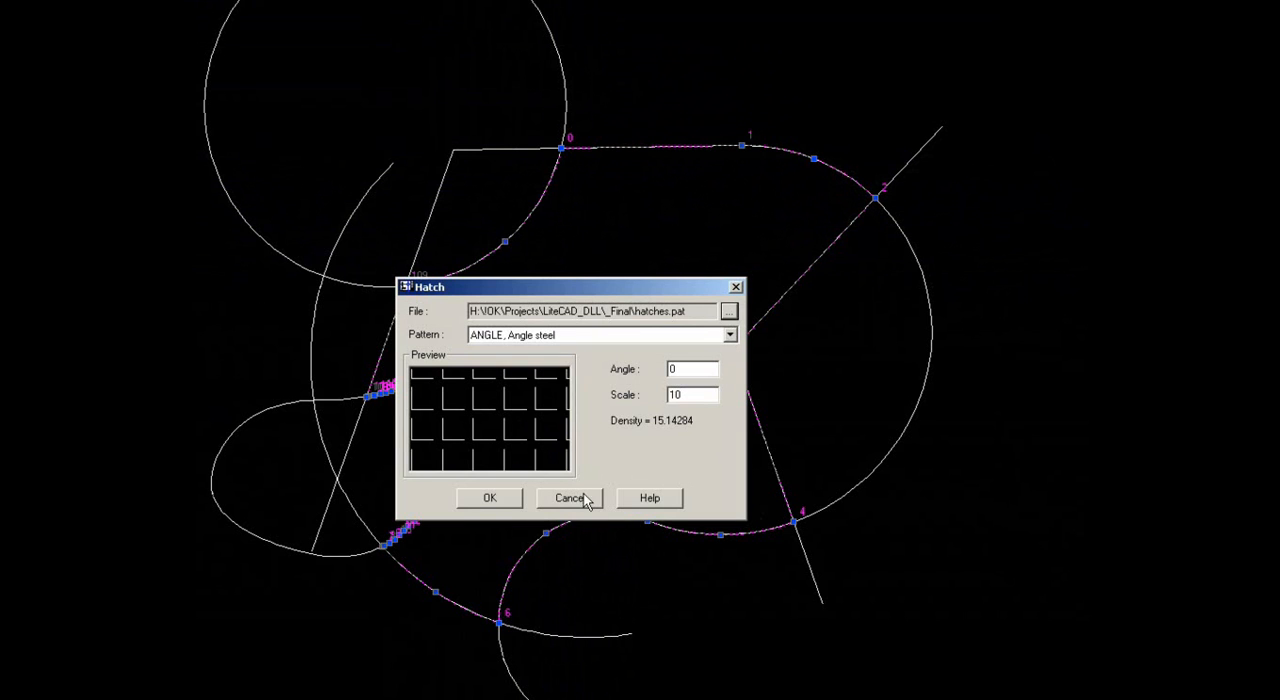
click(490, 498)
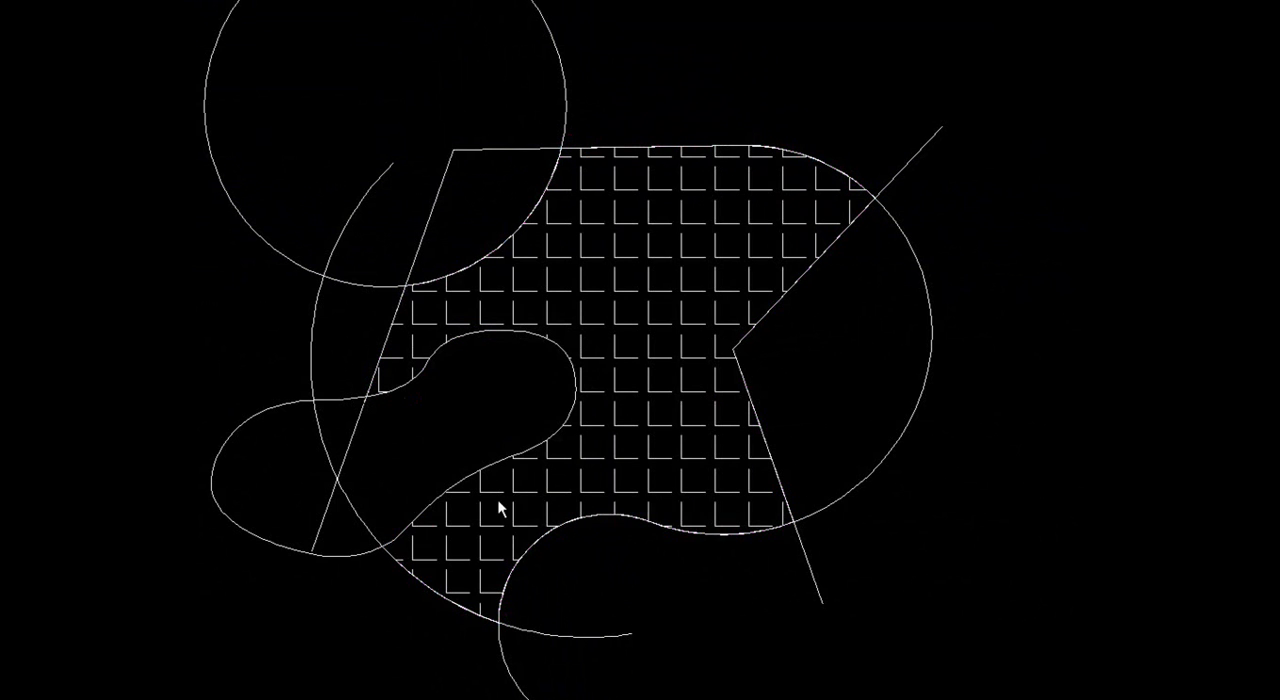